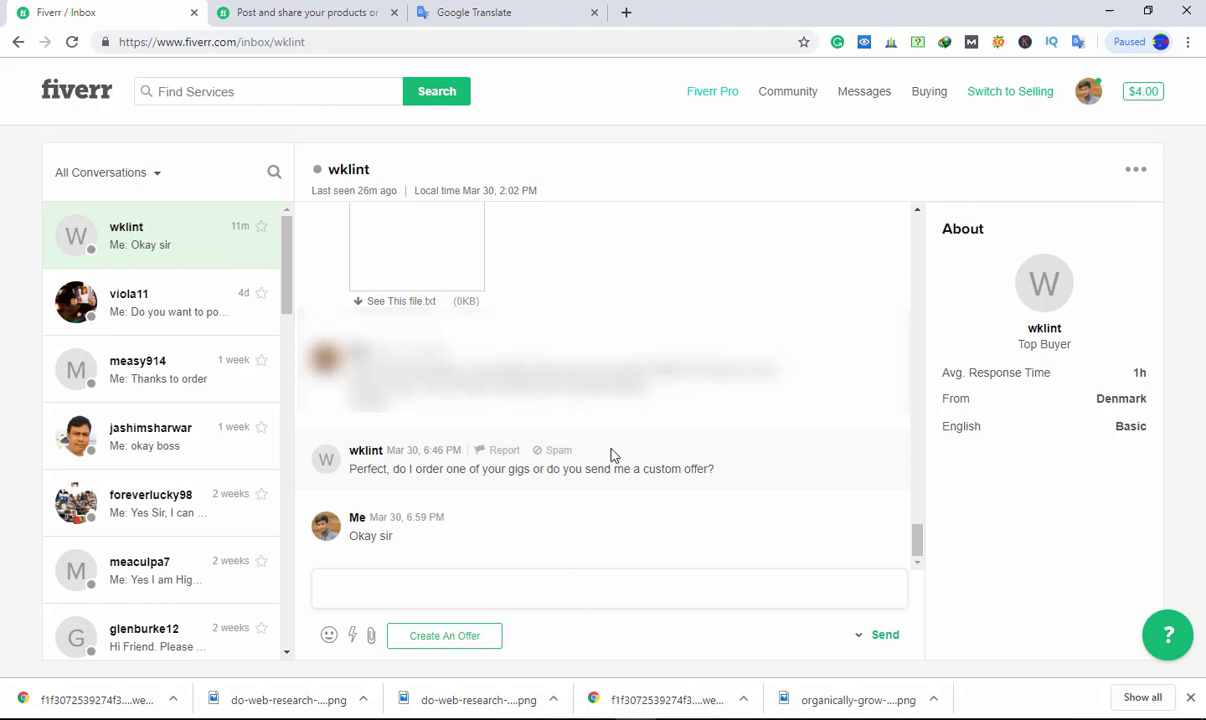
Start a custom offer in the buyer's conversation, based on the first gig in the list
click(449, 640)
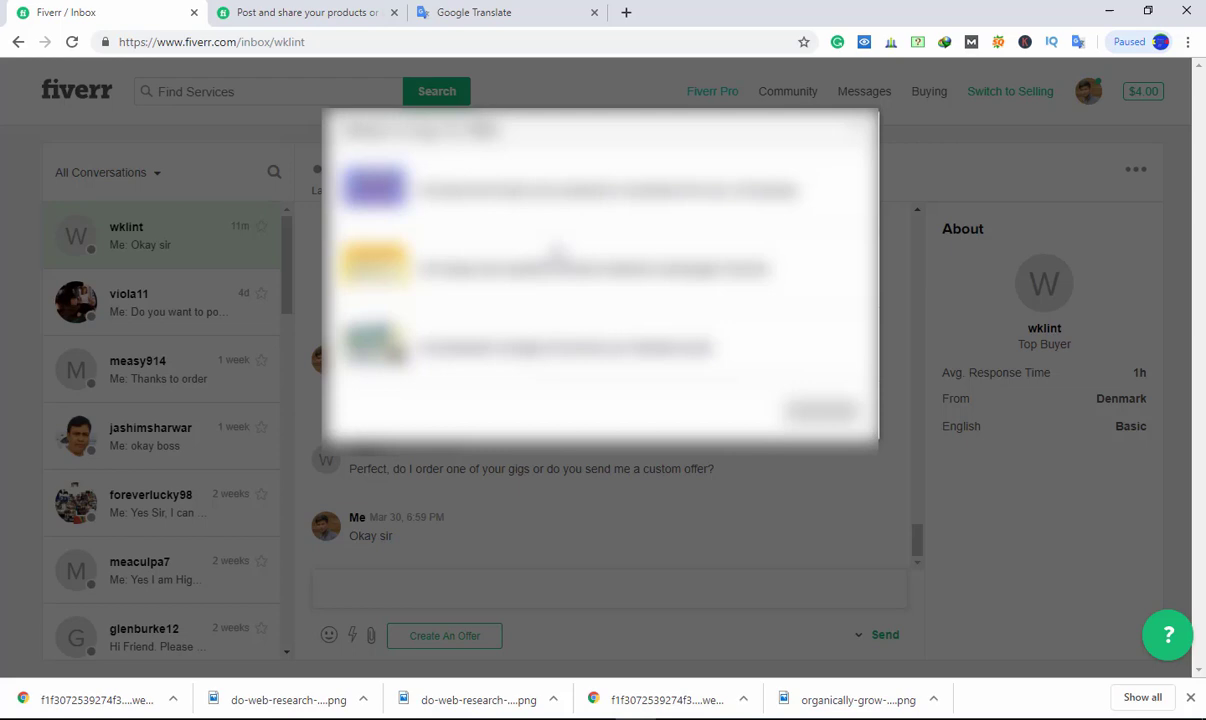
scroll(554, 250, down, 2)
scroll(552, 250, up, 3)
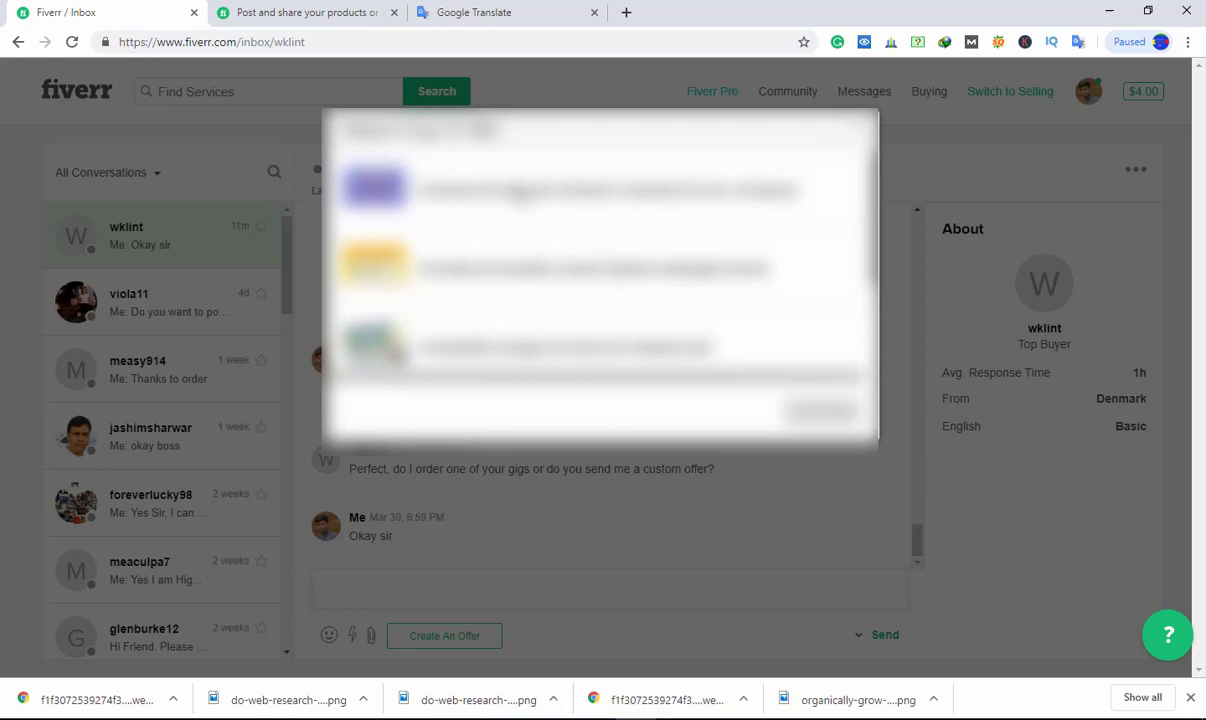
click(519, 192)
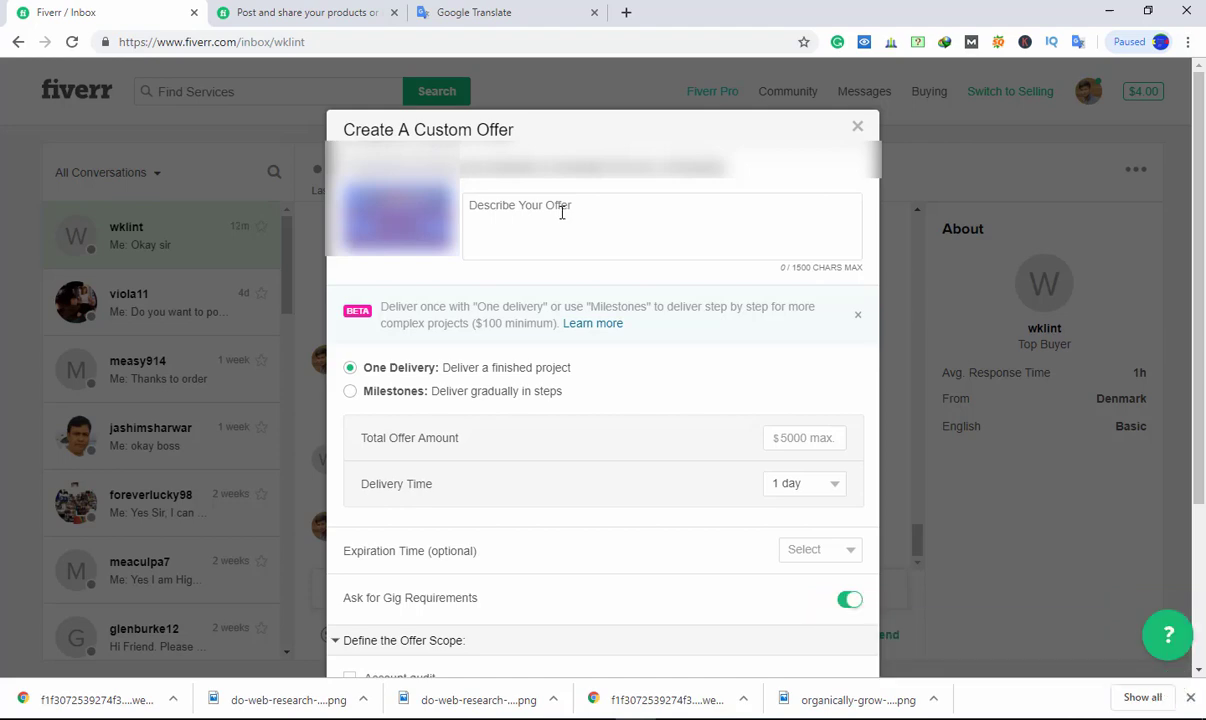
Copy the prepared offer text from Notepad into the offer description and accept the suggested pronoun correction "you"
key(alt+Tab)
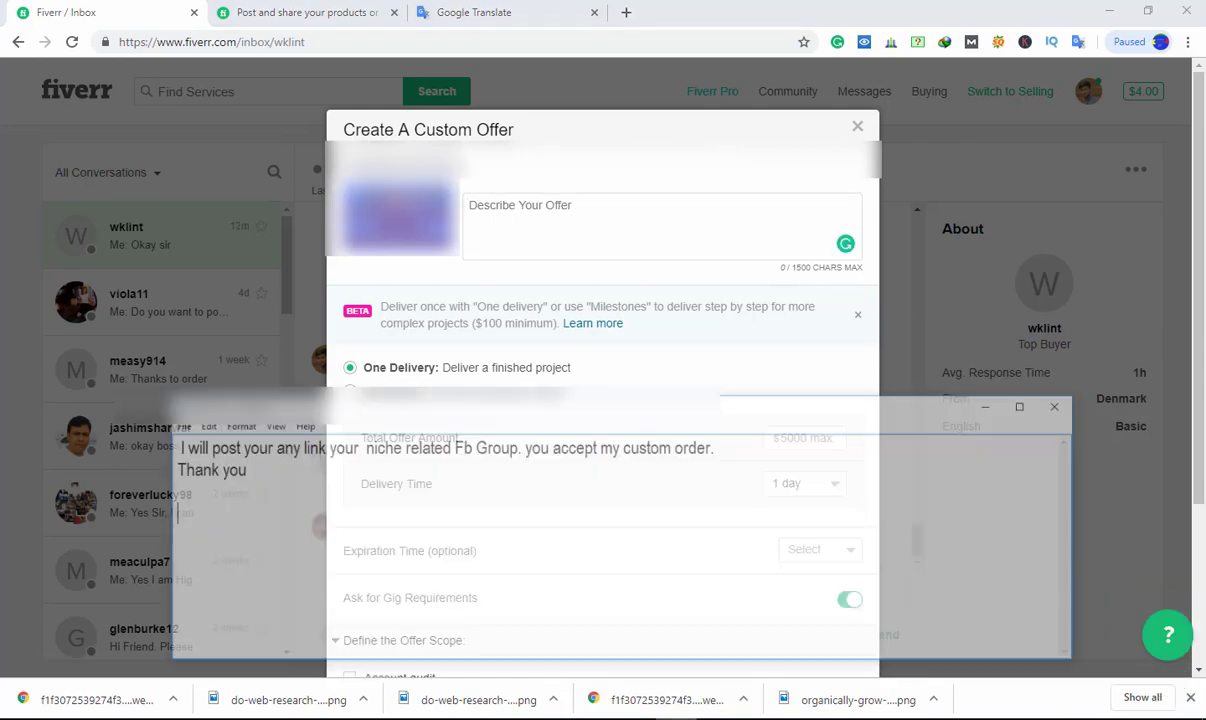
click(182, 436)
drag(182, 436, 80, 384)
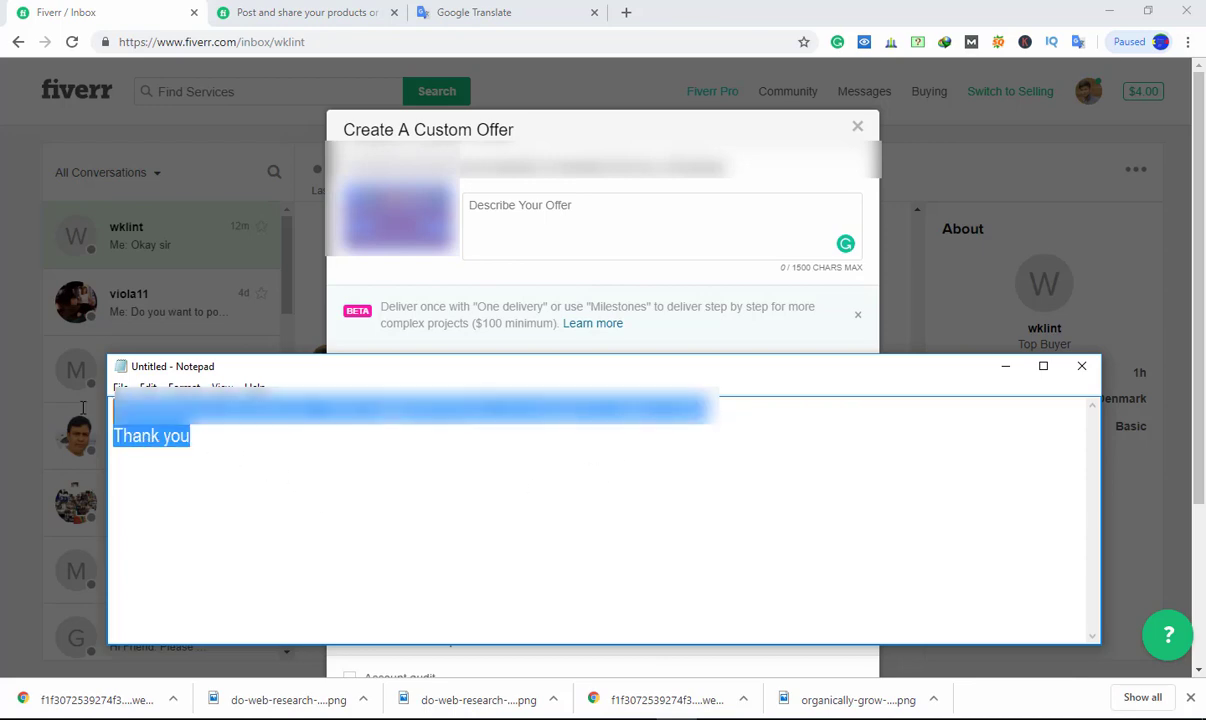
click(645, 218)
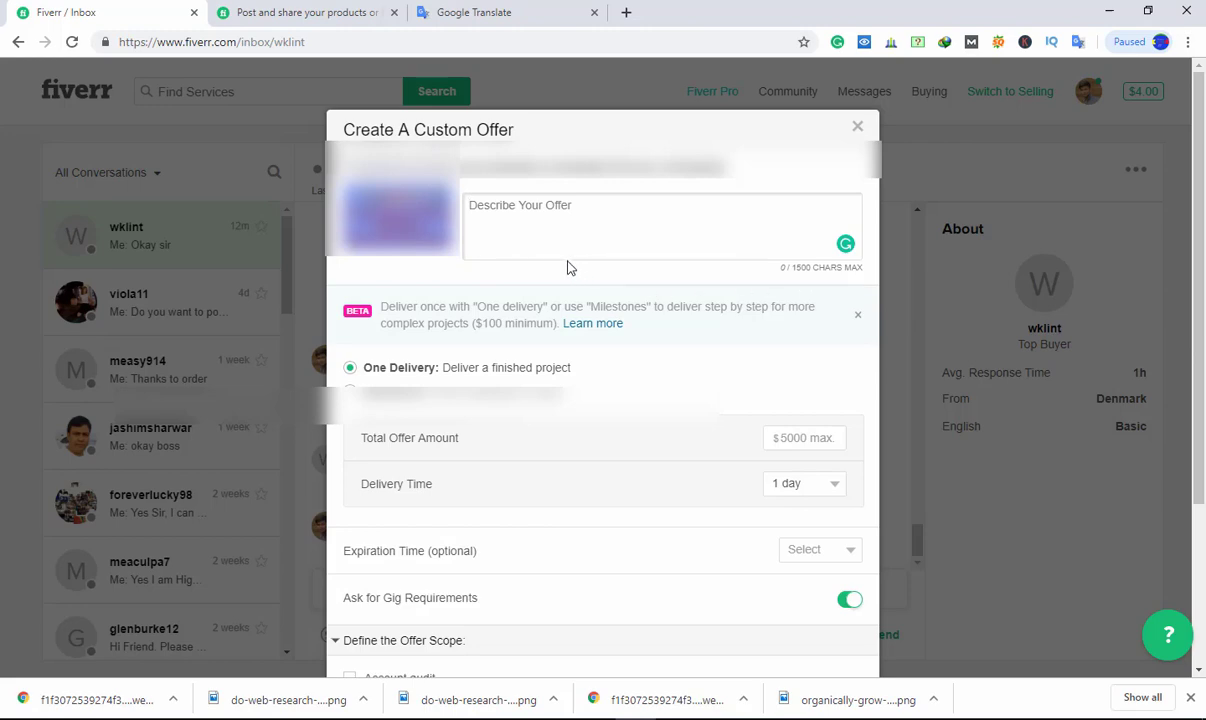
key(ctrl+v)
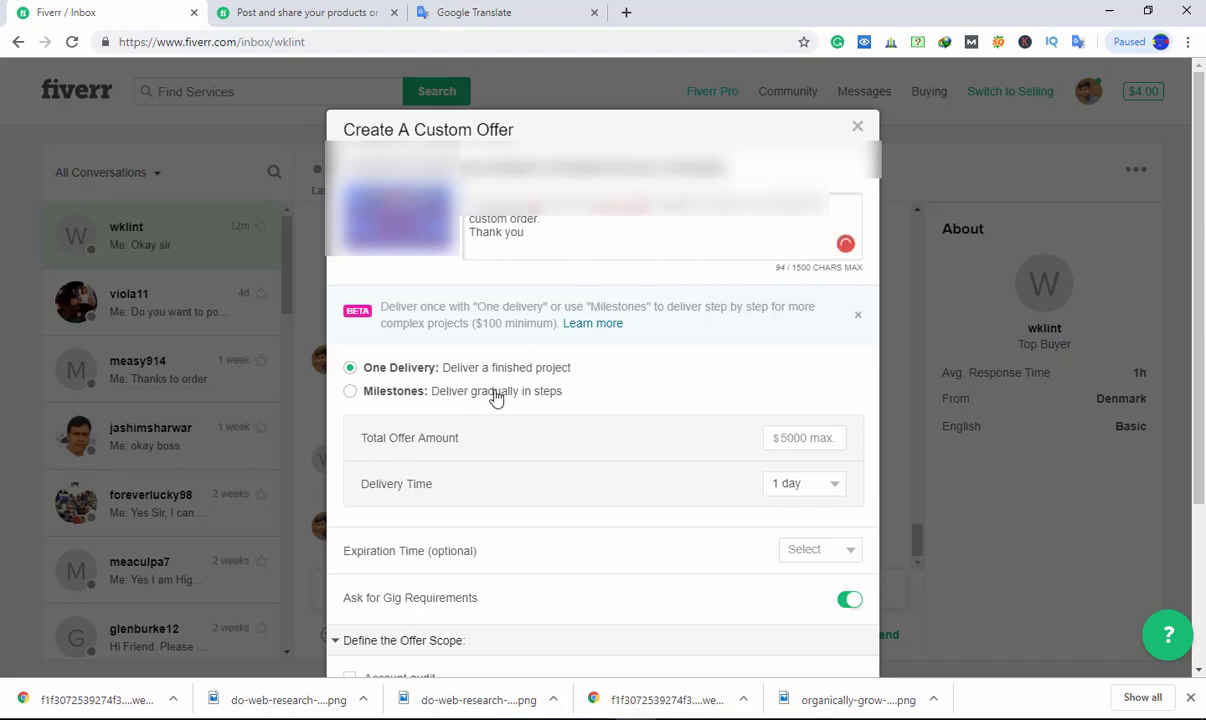
mouse_move(494, 218)
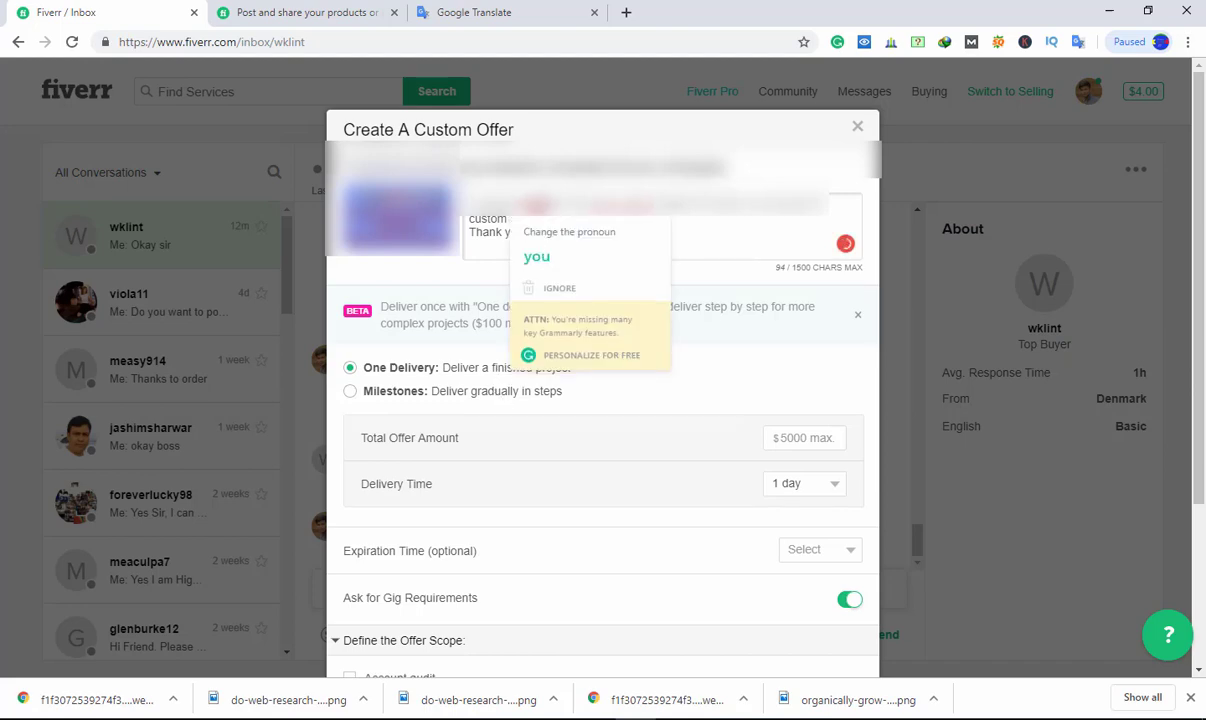
click(537, 258)
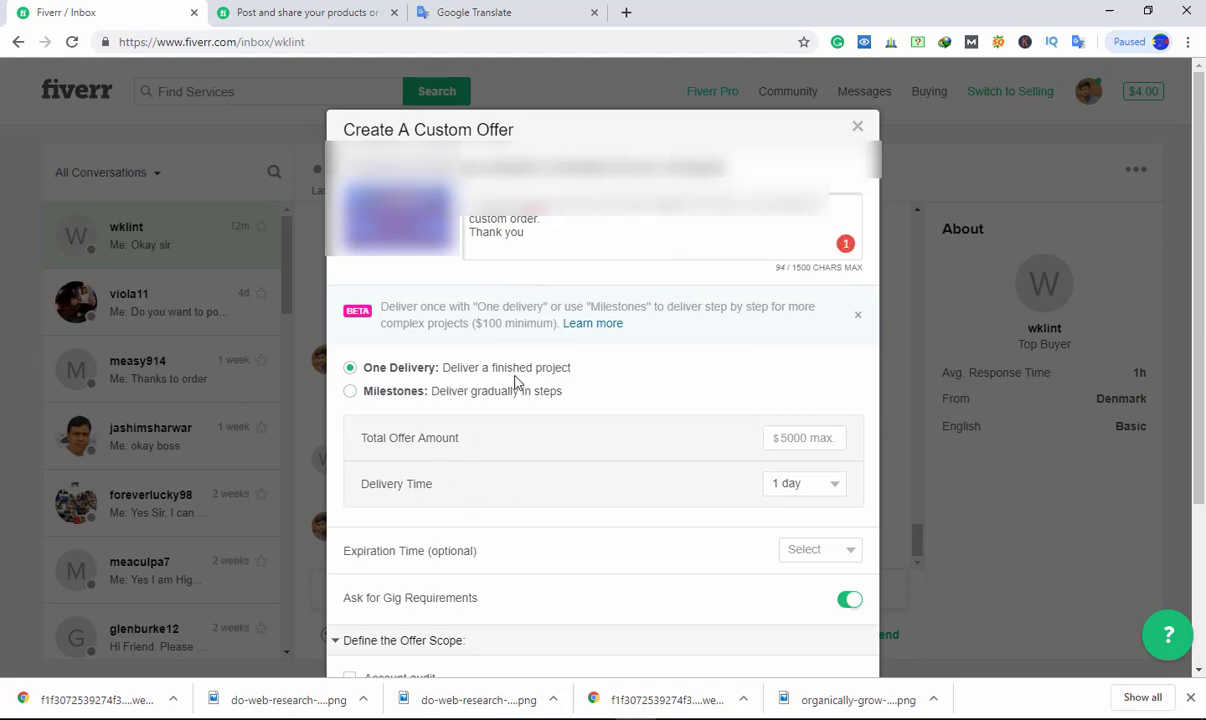
Set the total offer amount to $5 and the delivery time to 2 days
scroll(643, 390, down, 1)
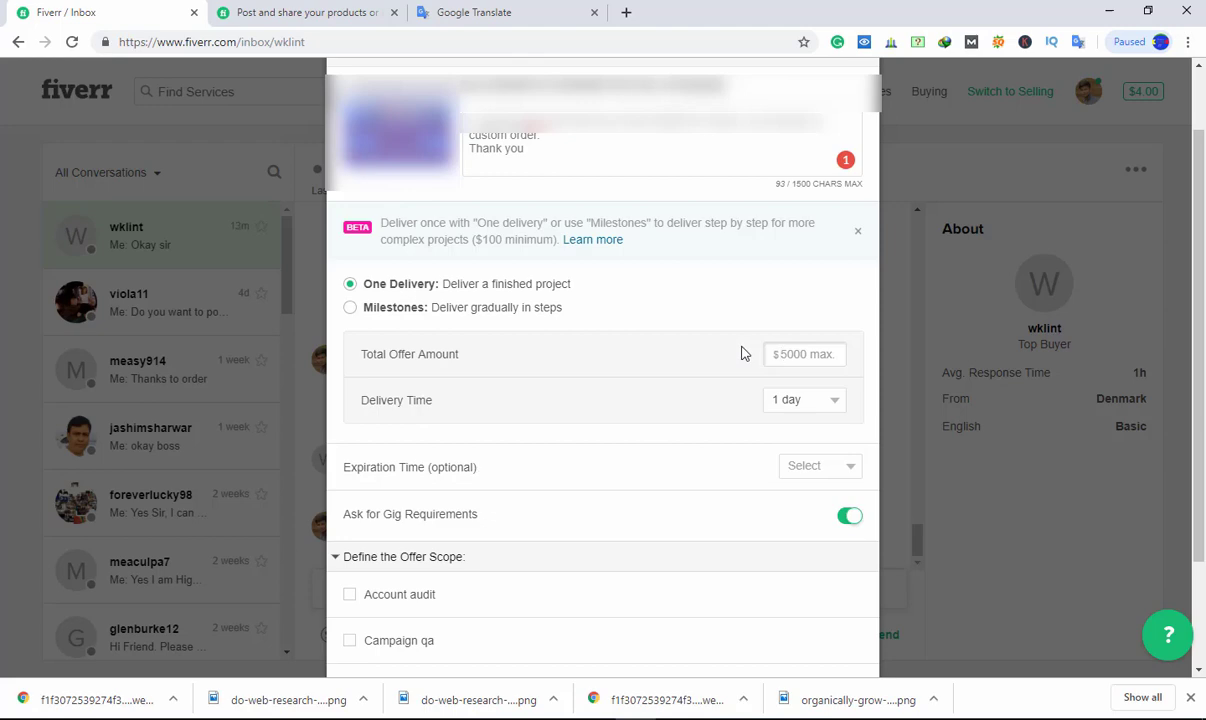
text(5)
scroll(648, 361, down, 1)
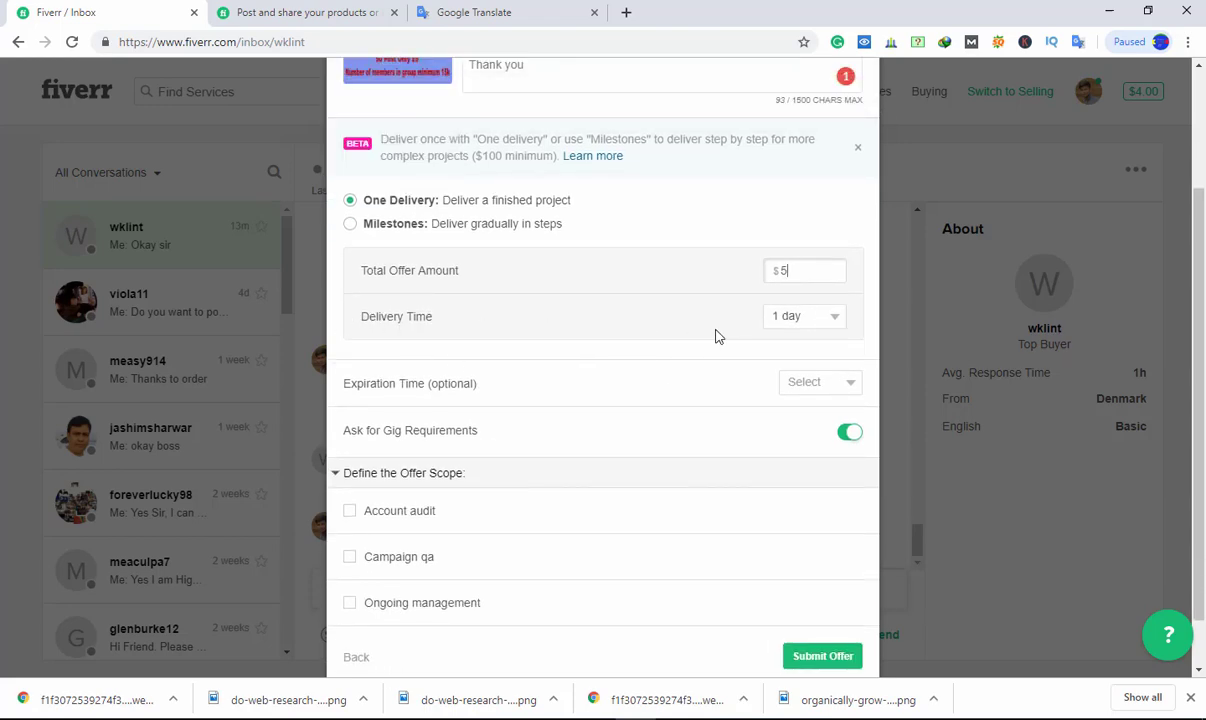
click(826, 320)
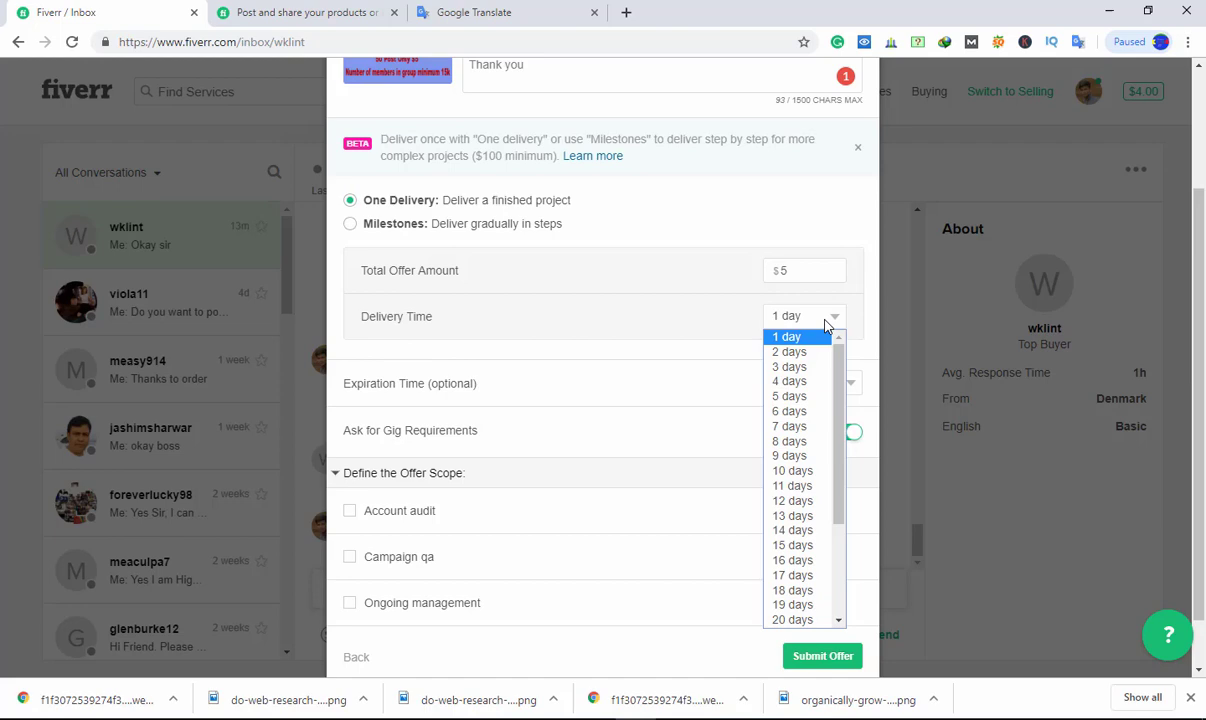
click(785, 352)
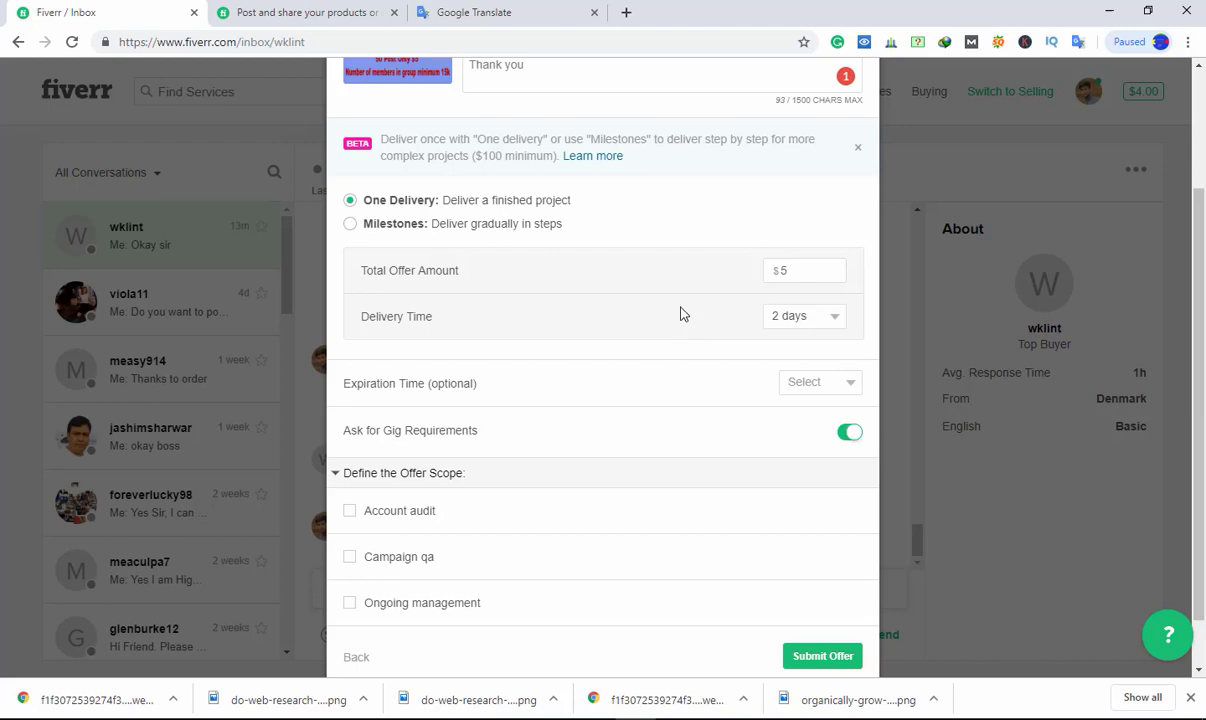
scroll(372, 345, down, 1)
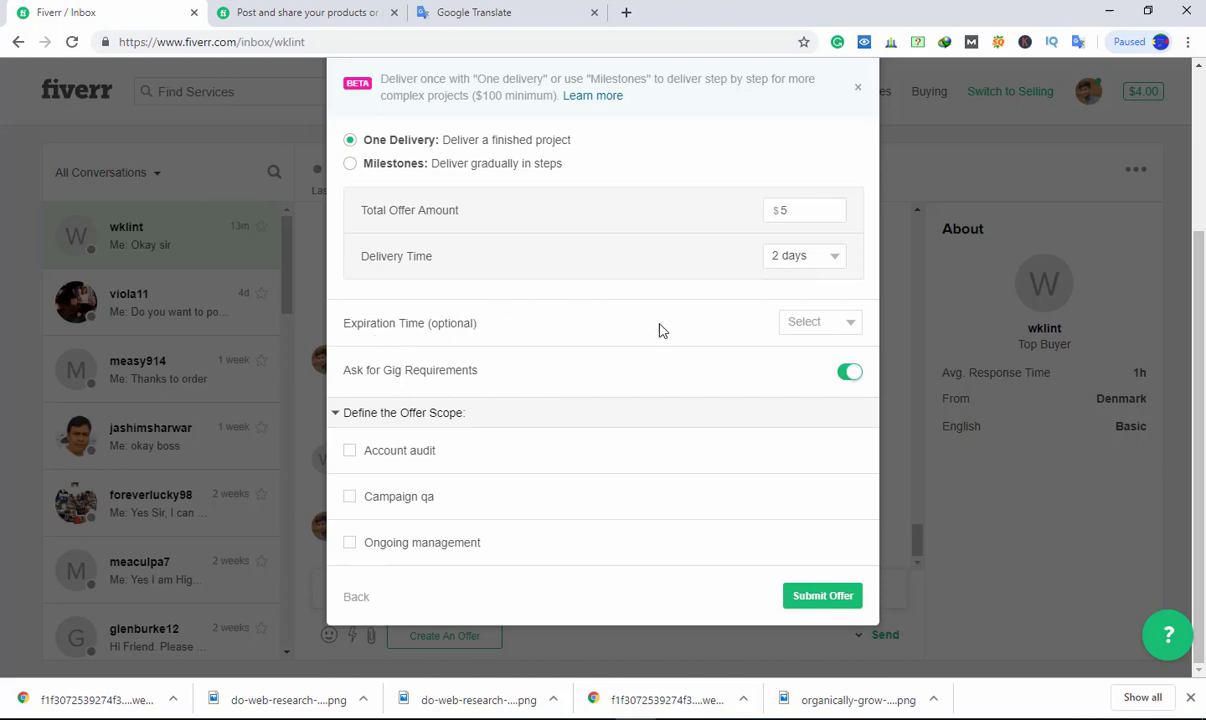
click(821, 330)
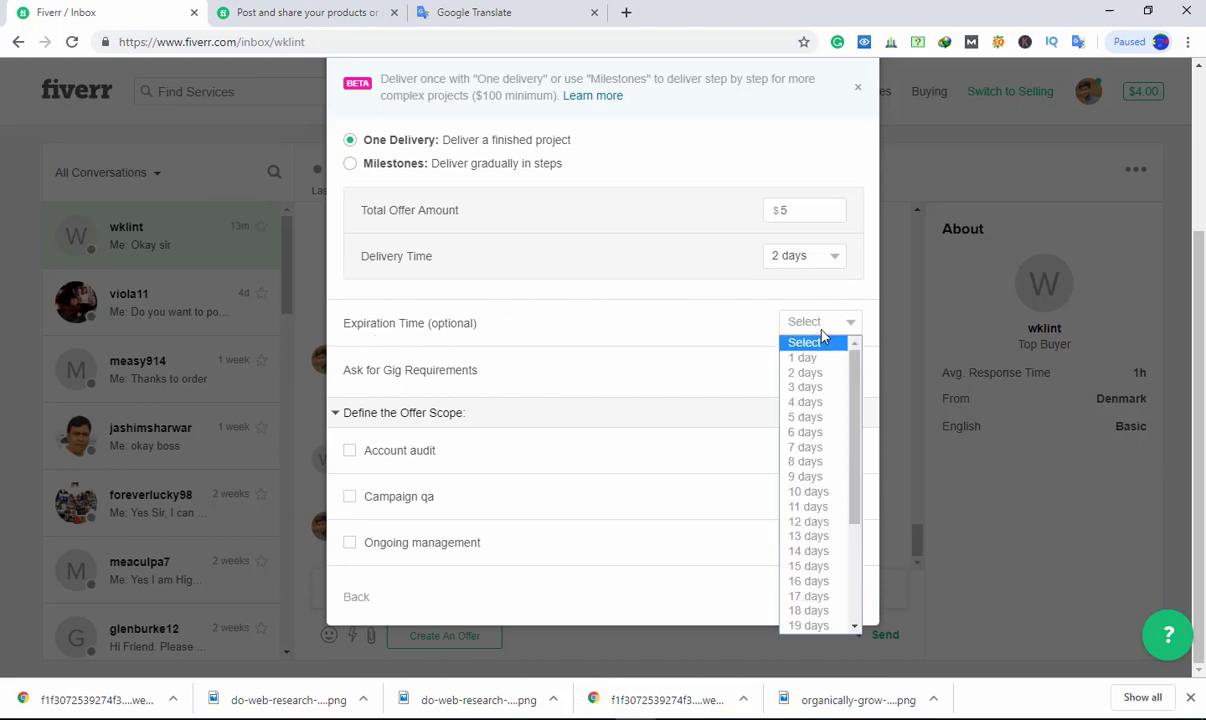
click(822, 335)
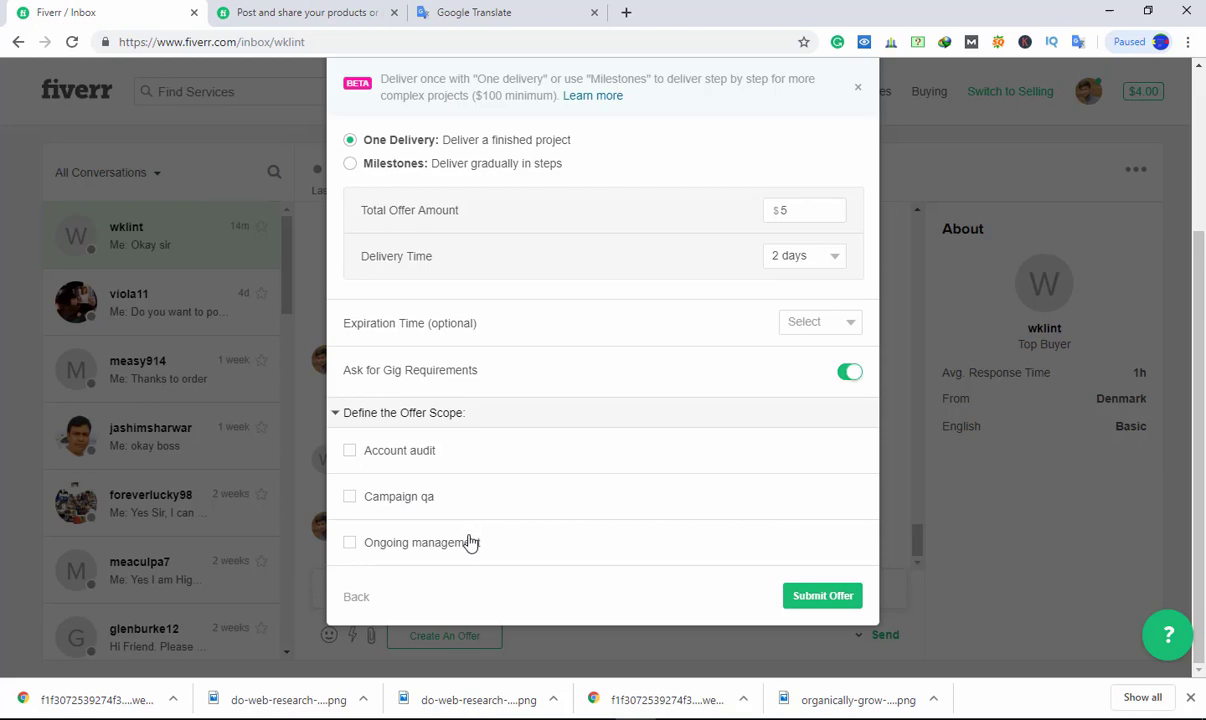
click(350, 455)
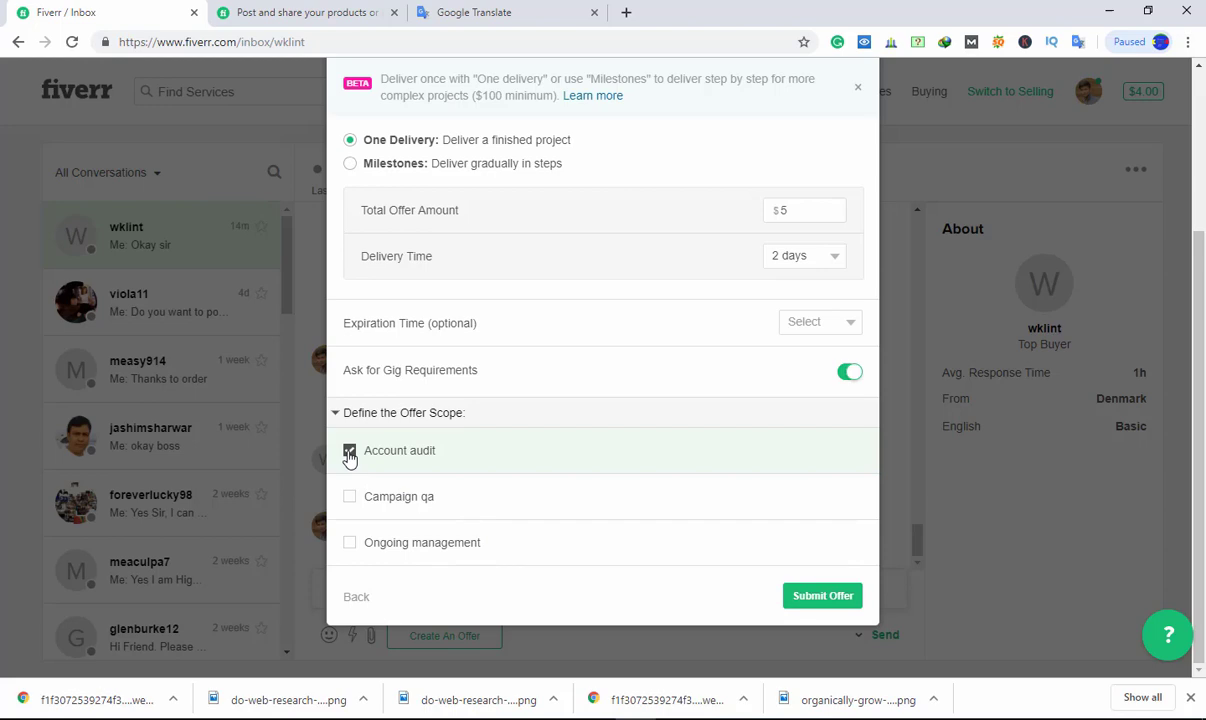
click(350, 455)
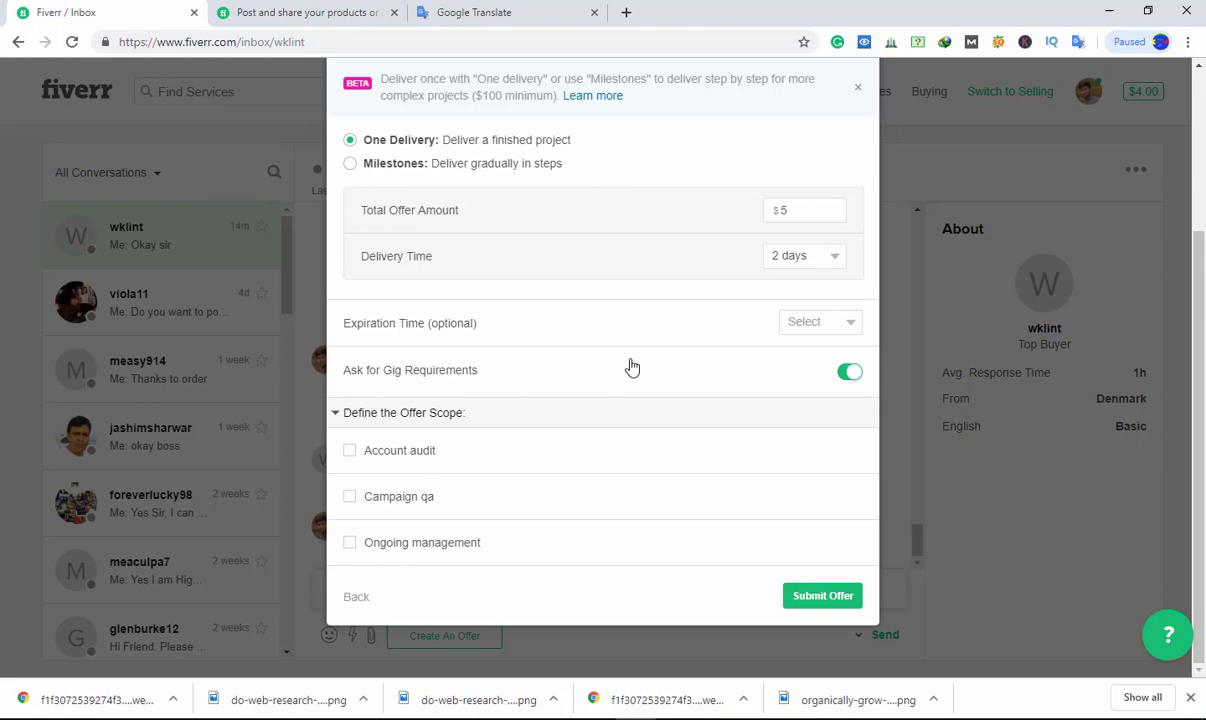
Check the completed offer details and submit the custom offer to the buyer
scroll(700, 350, up, 1)
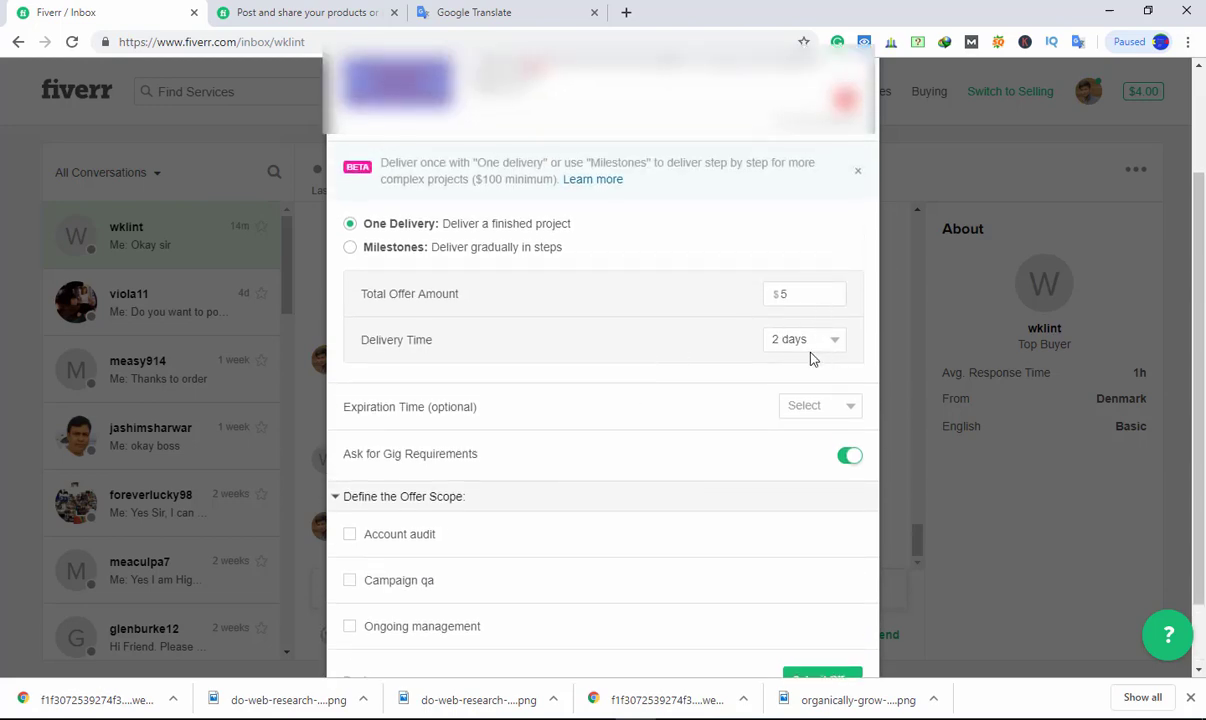
scroll(770, 485, down, 1)
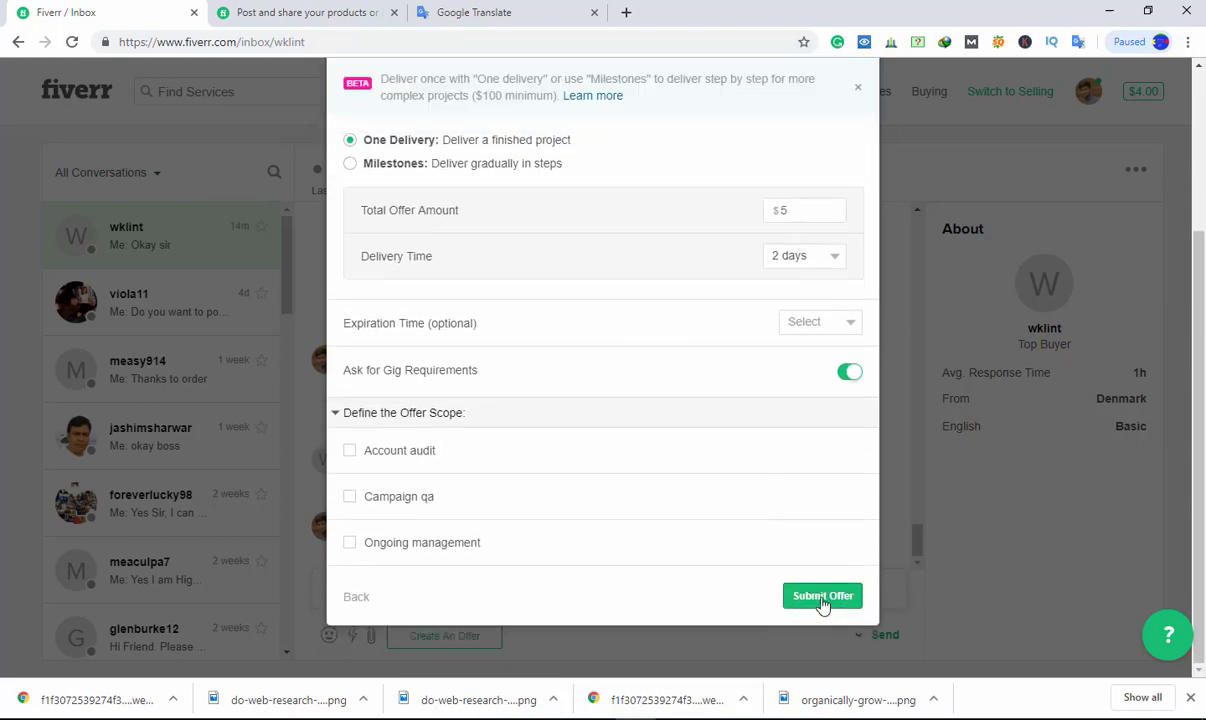
click(821, 599)
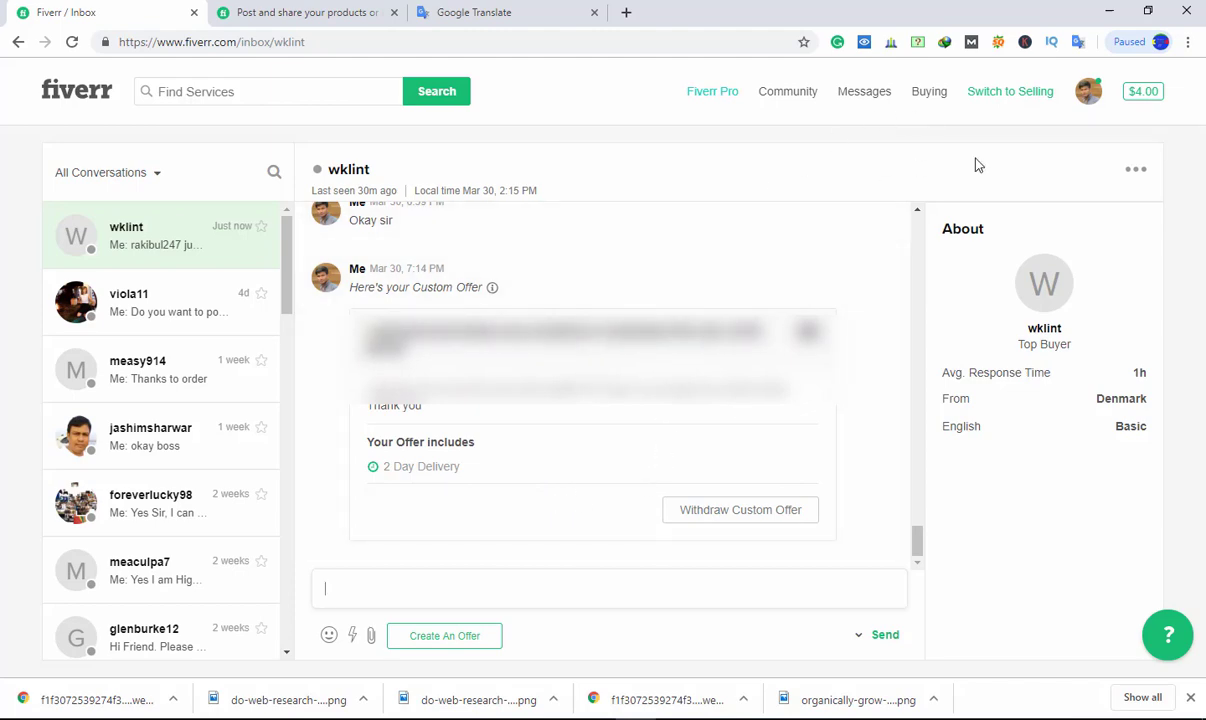
Switch the account to selling mode and check the priority orders on the Manage Sales page
click(1005, 93)
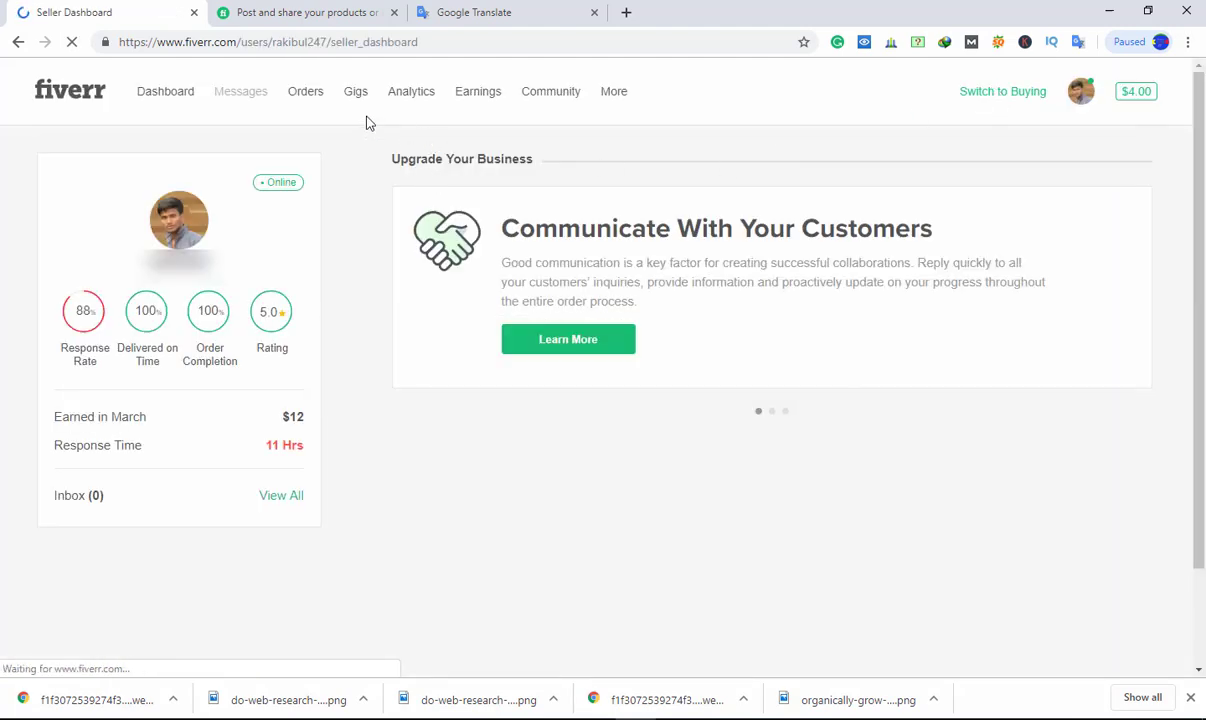
click(305, 96)
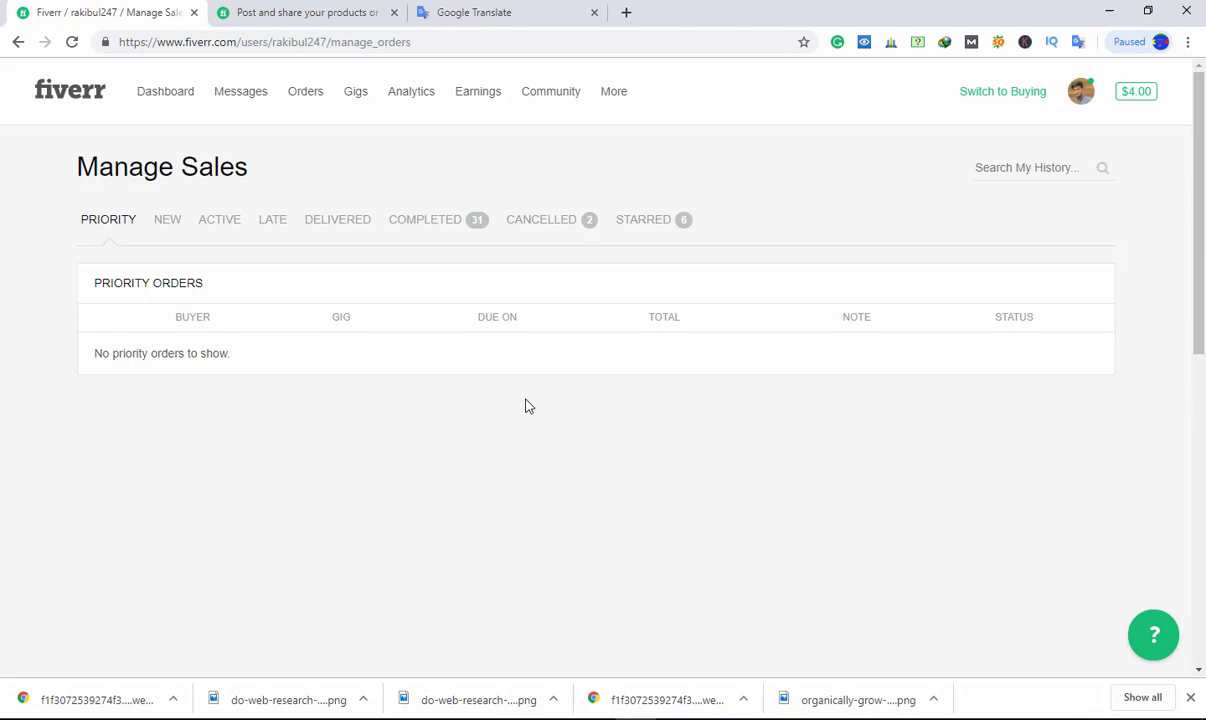
key(ctrl+w)
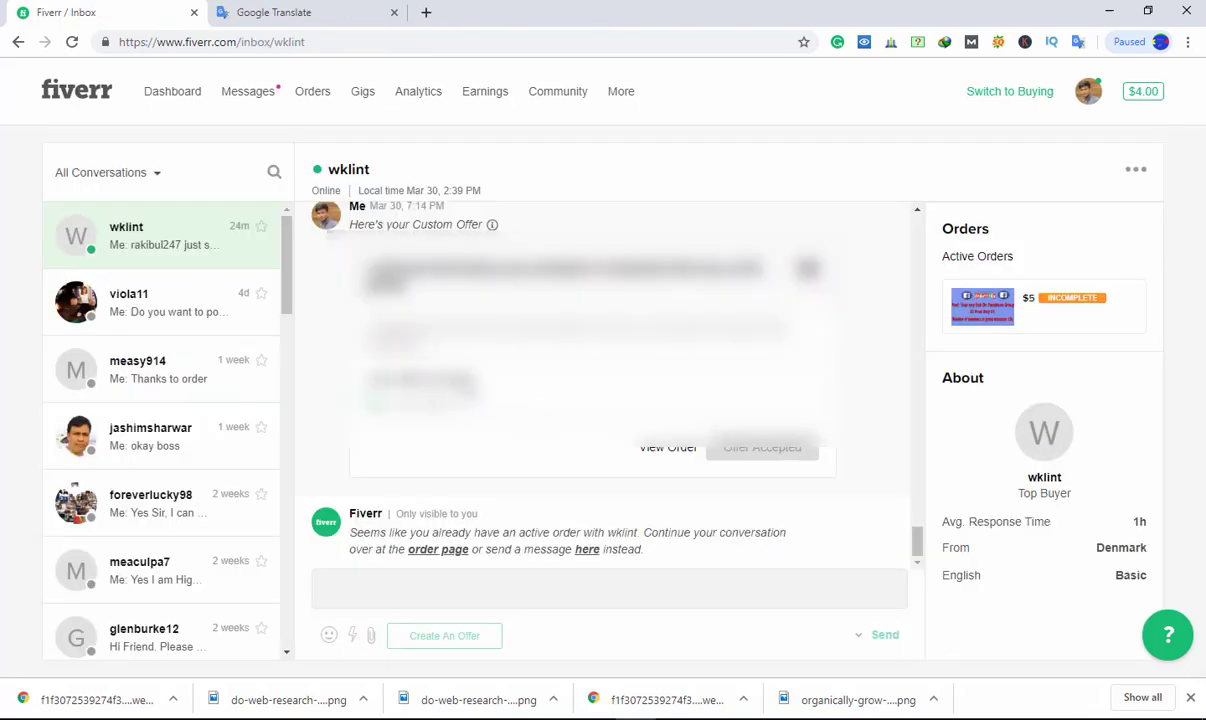
Review the accepted offer in the buyer's conversation and view the active orders on the Manage Sales page
scroll(384, 314, up, 1)
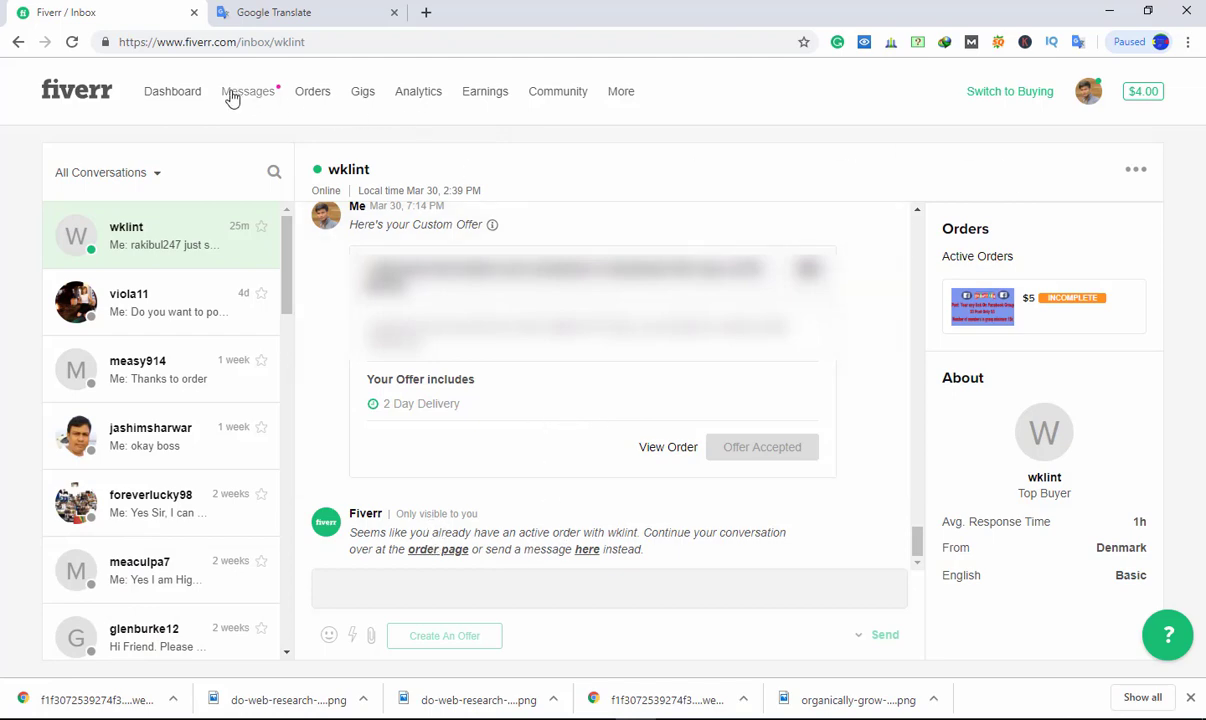
click(313, 95)
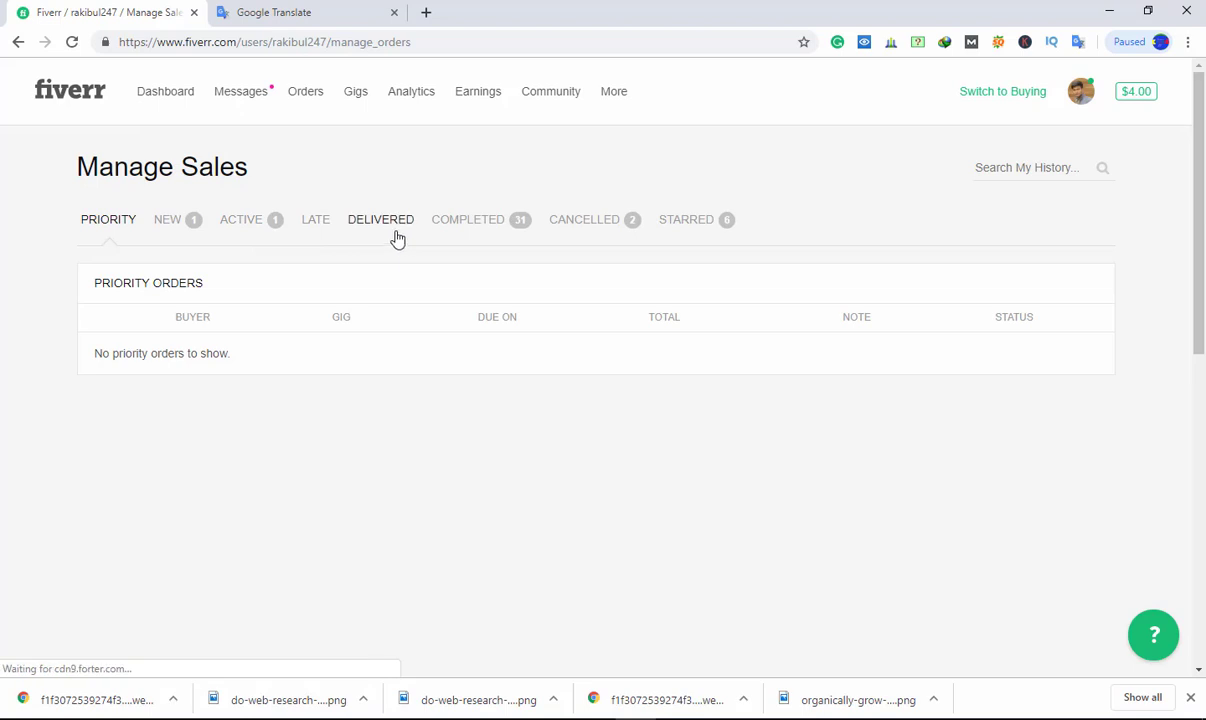
click(250, 222)
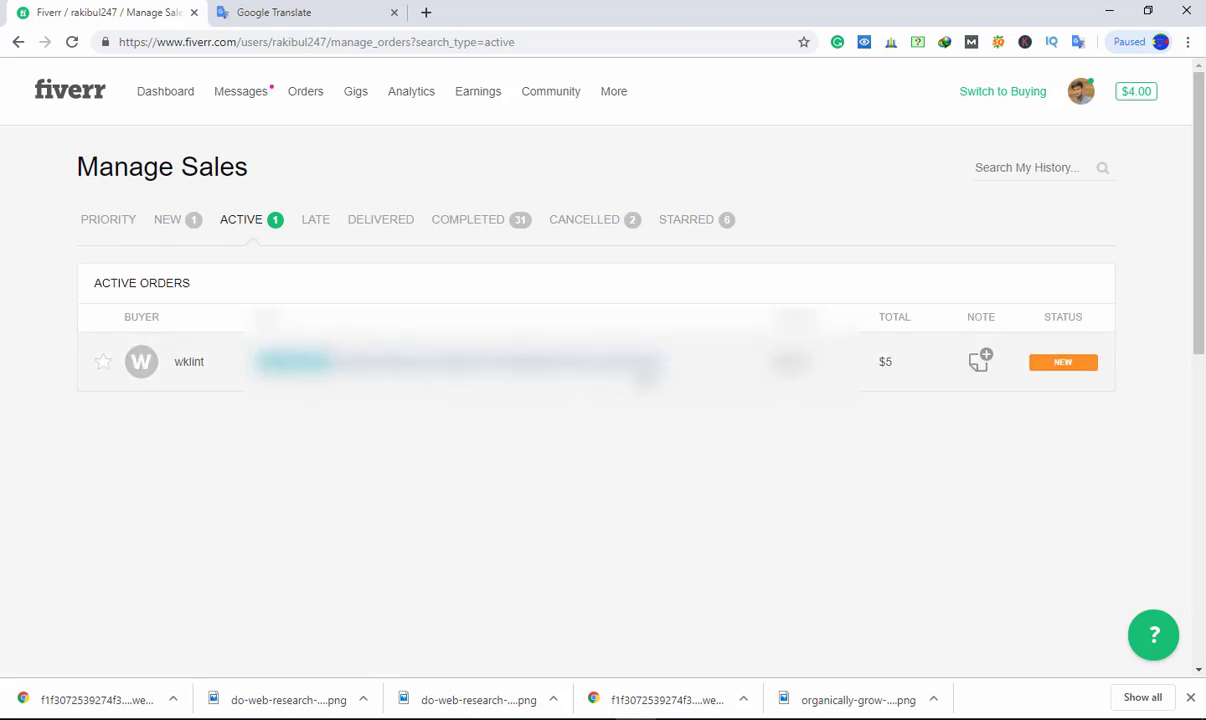
Open the new order from the notification about awaiting buyer requirements
click(244, 100)
click(318, 140)
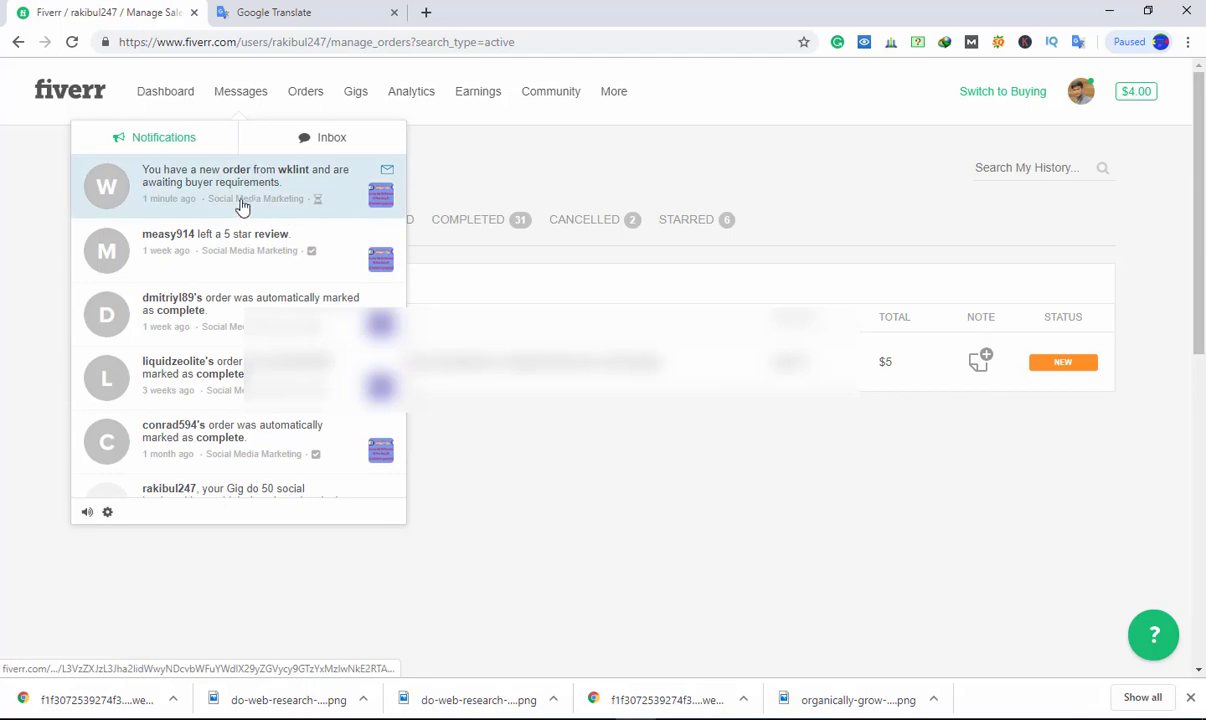
click(257, 181)
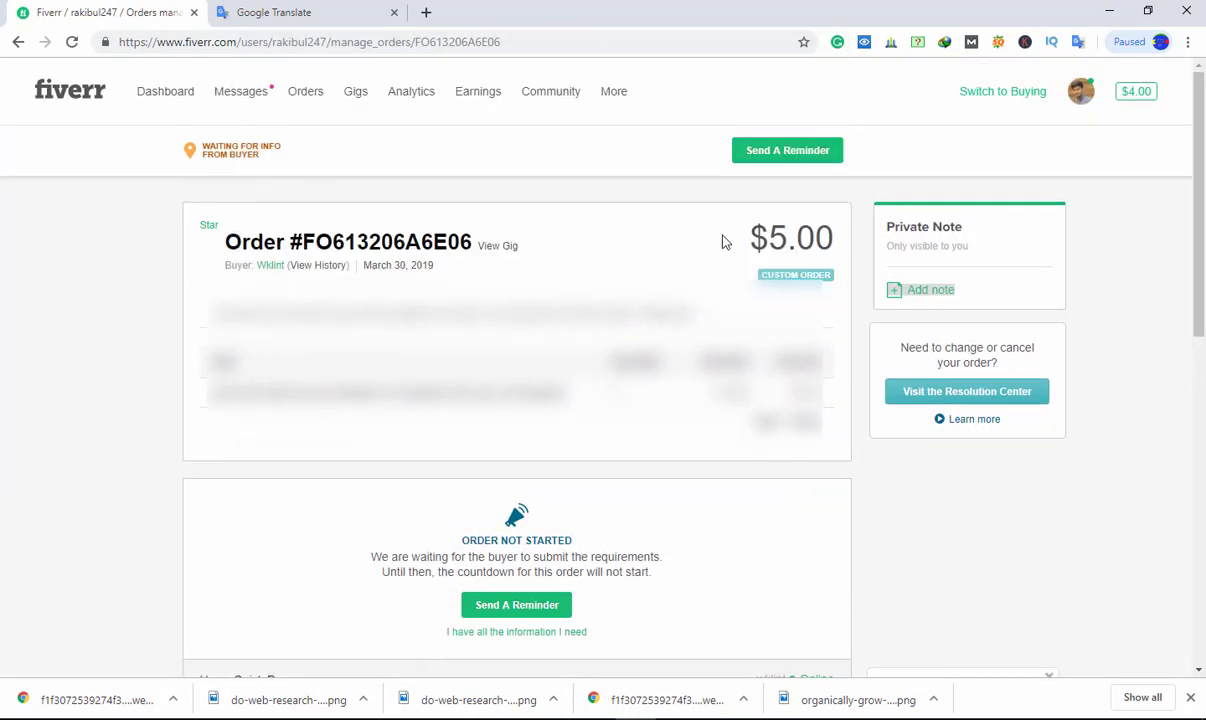
Send the buyer a requirements reminder and start the order by declaring that all needed information is available
click(790, 158)
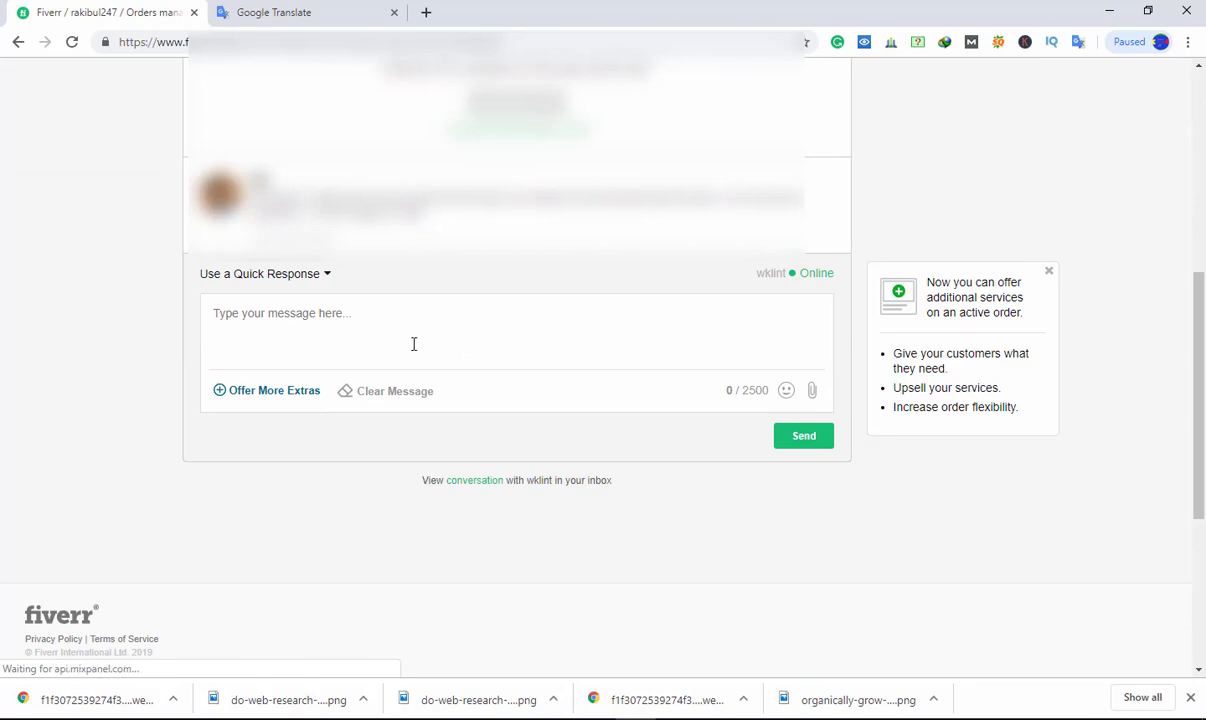
scroll(413, 343, up, 4)
scroll(658, 297, up, 1)
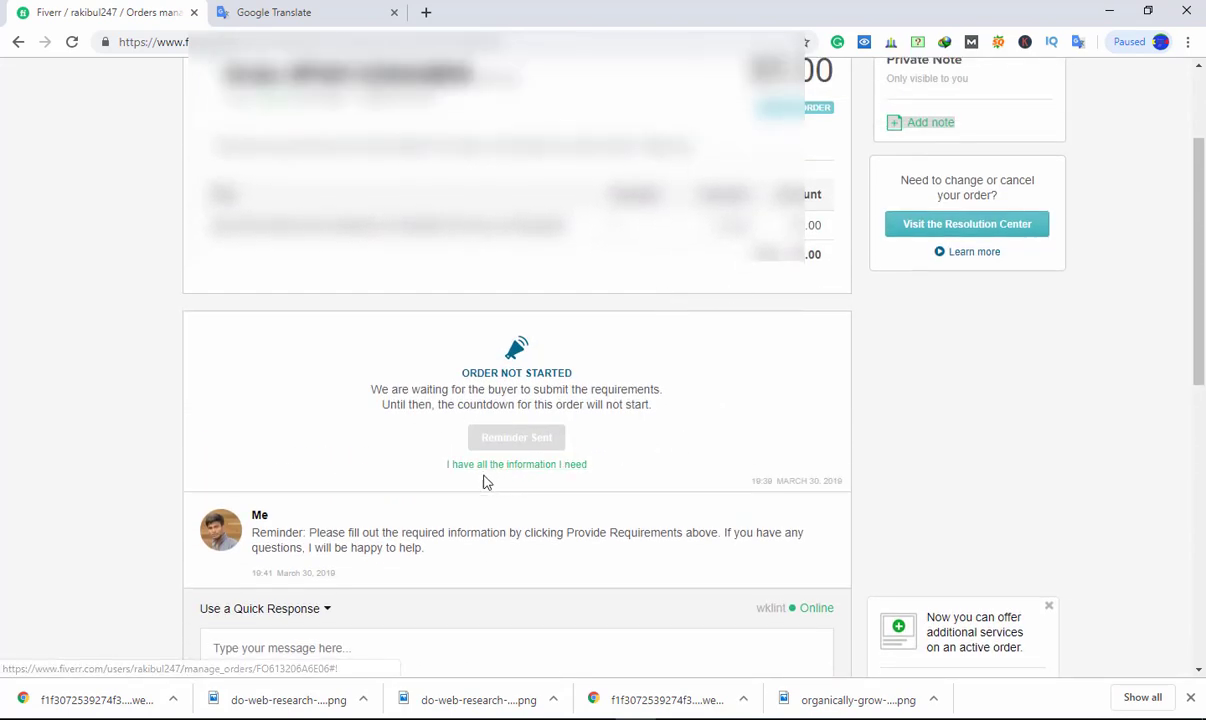
click(549, 479)
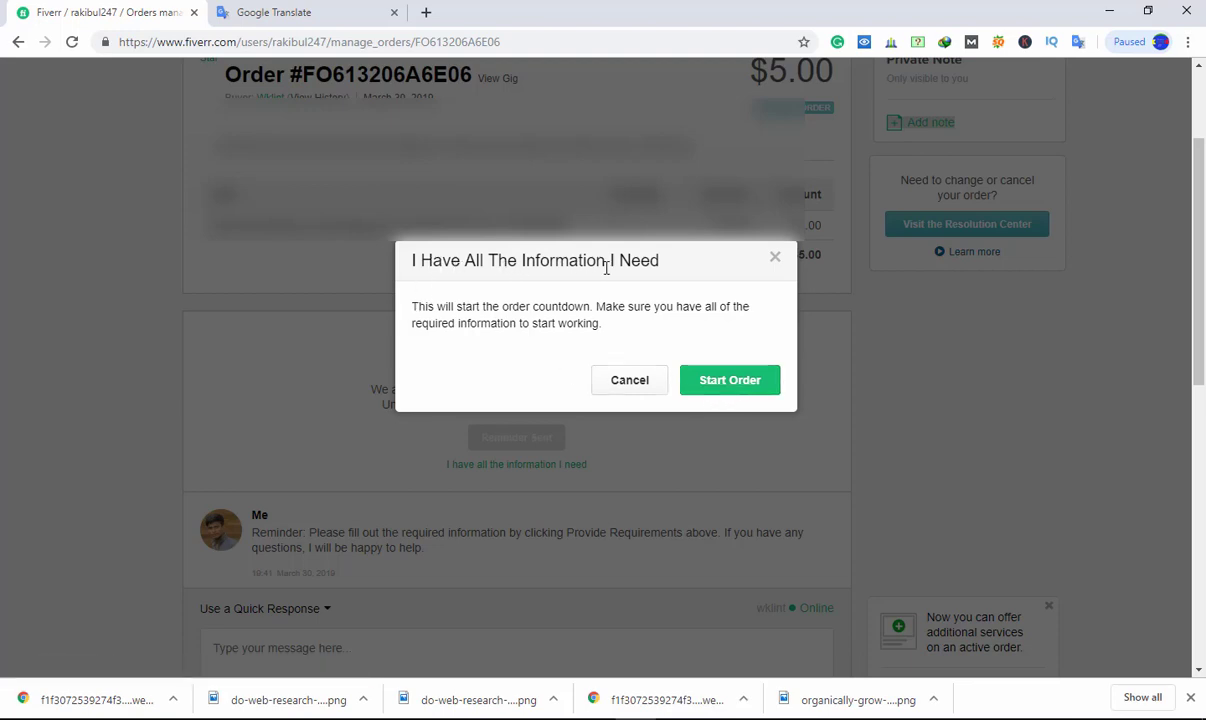
click(733, 384)
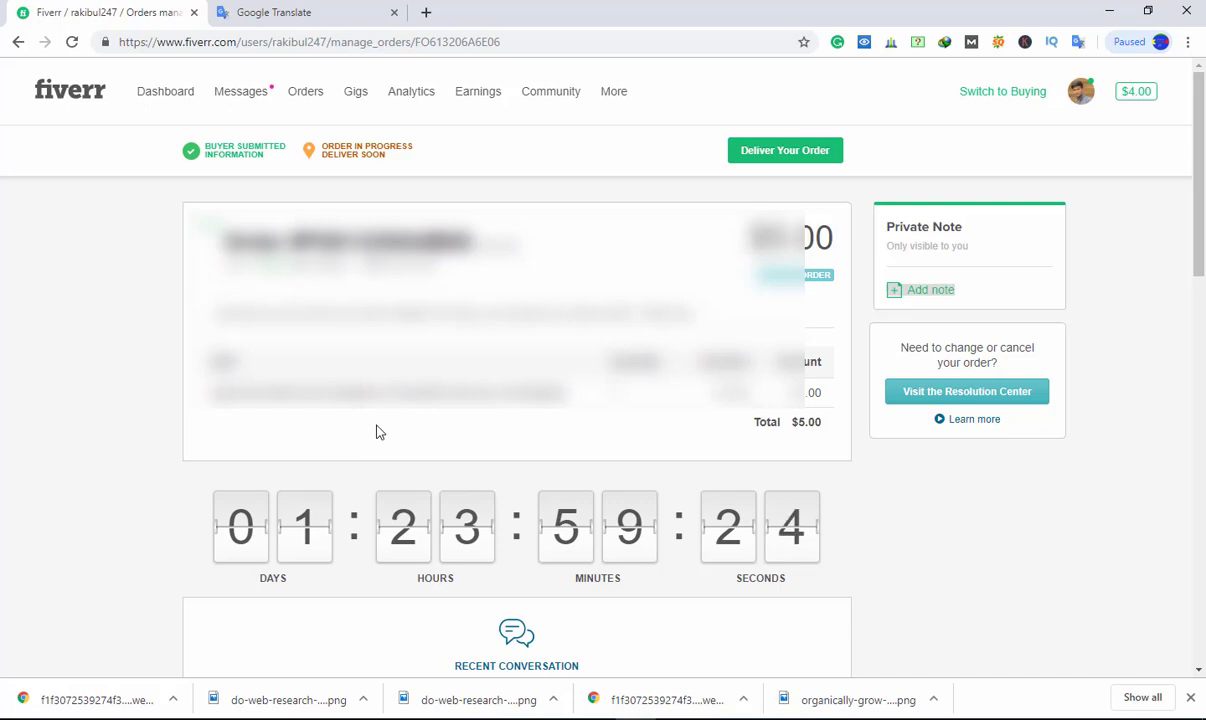
View the recent inbox conversations from the started order's page
click(238, 98)
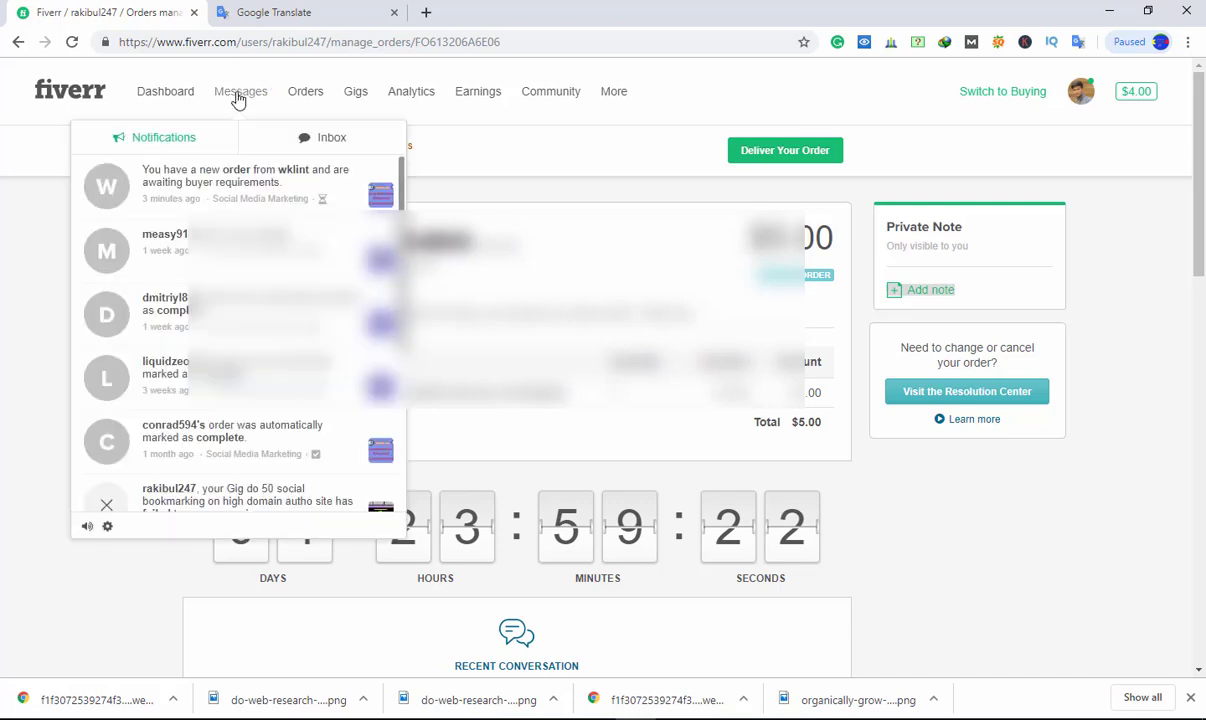
click(334, 146)
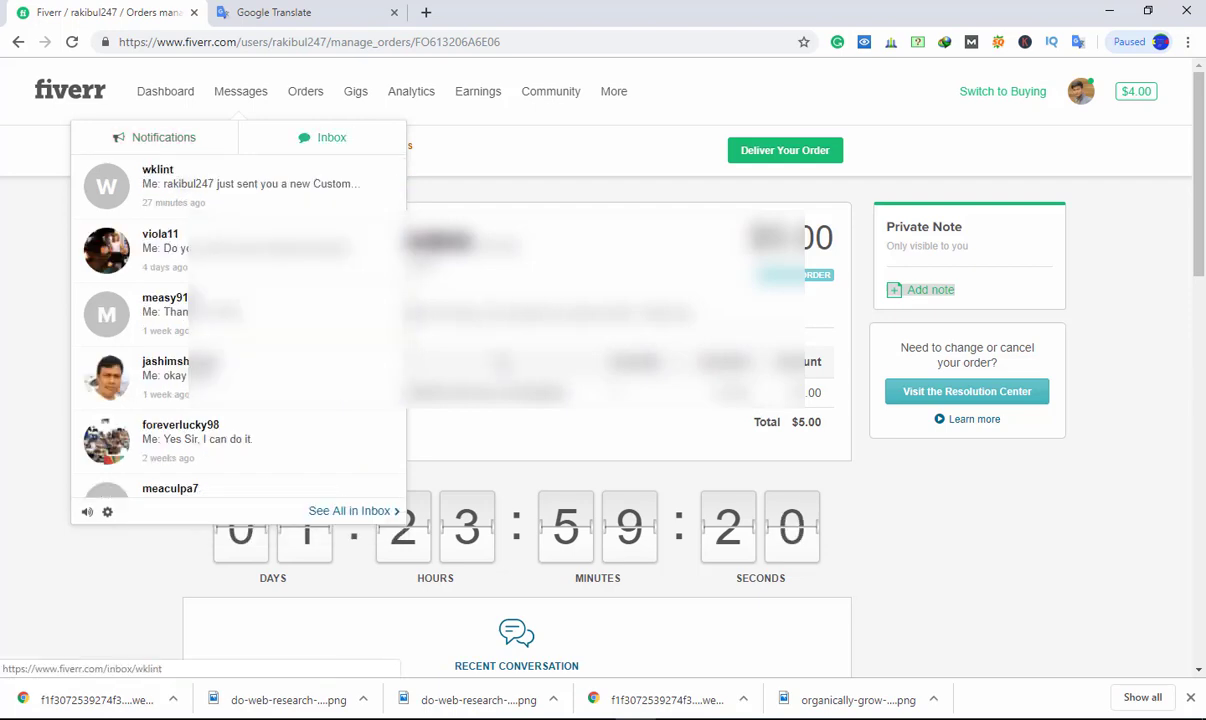
Open the conversation with the custom order's buyer, choose to message there instead of on the order page, and send "thanks"
click(215, 215)
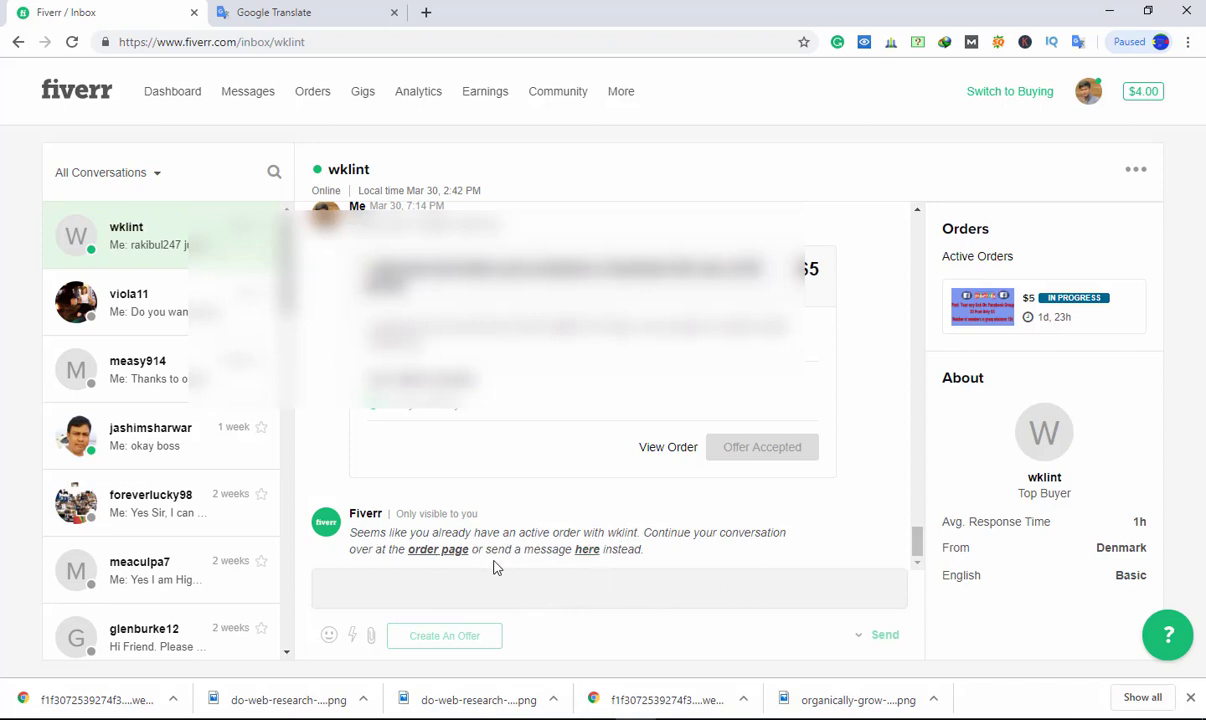
click(586, 553)
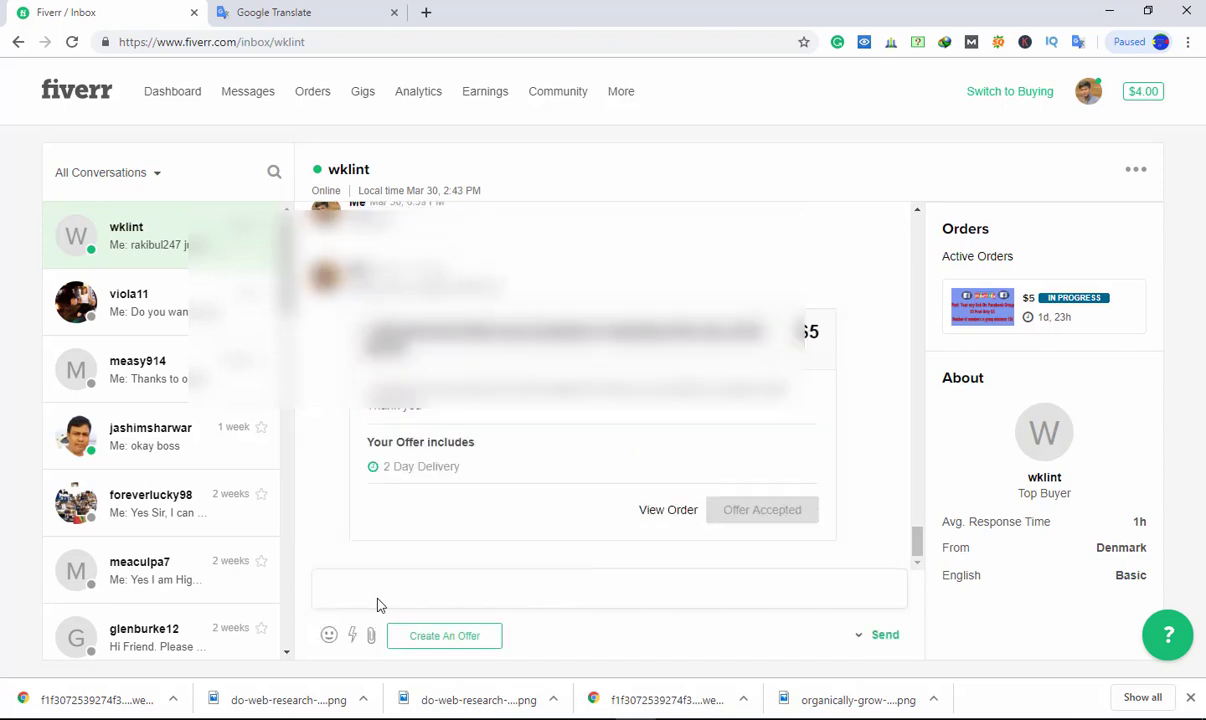
click(336, 584)
key(Return)
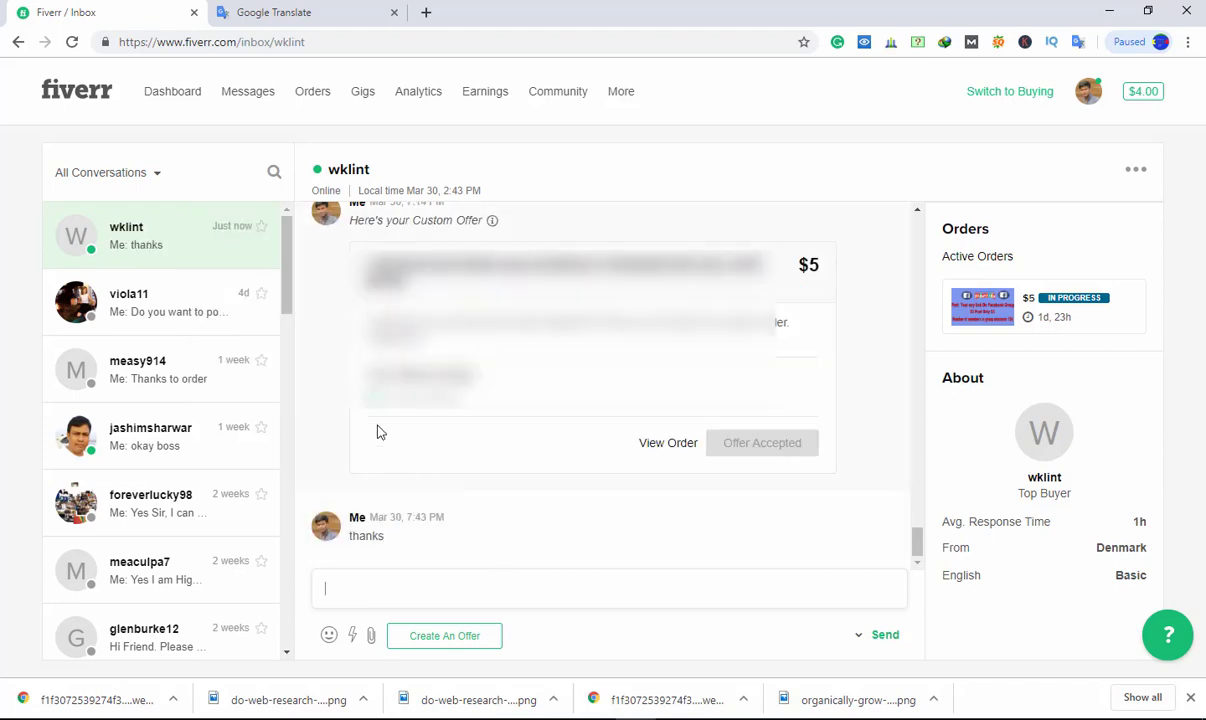
Open the buyer's in-progress order from the active orders on the Manage Sales page
click(323, 99)
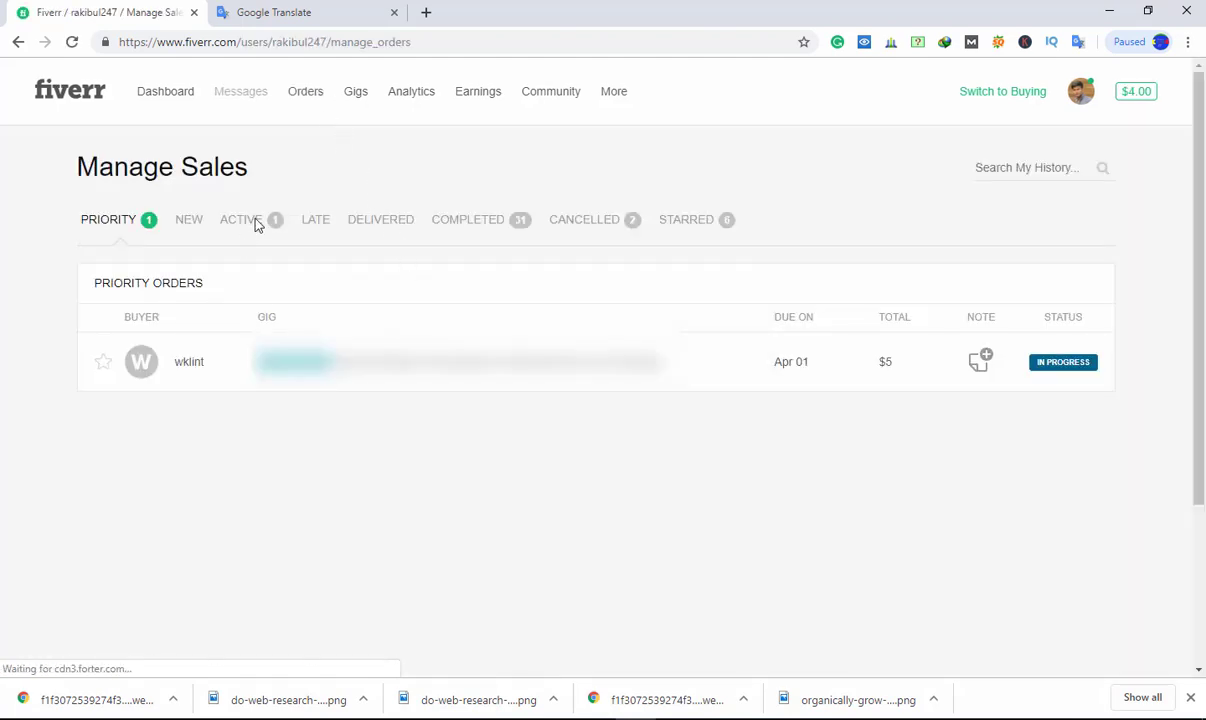
click(250, 226)
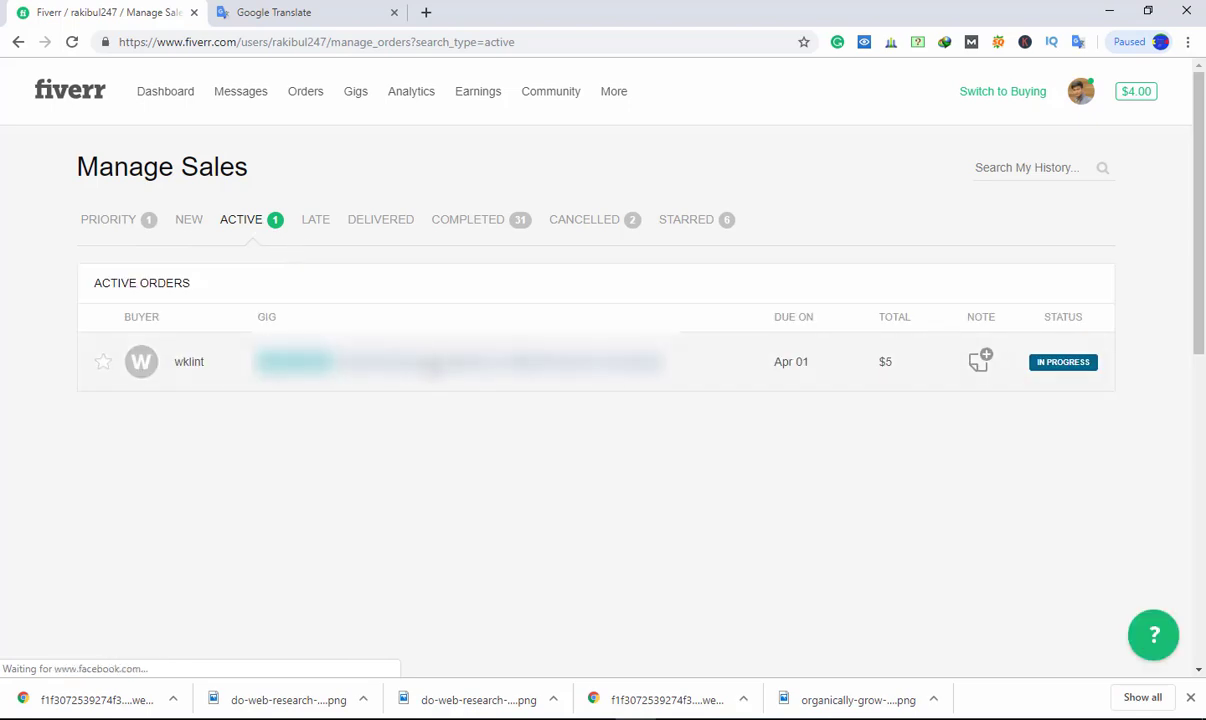
click(416, 364)
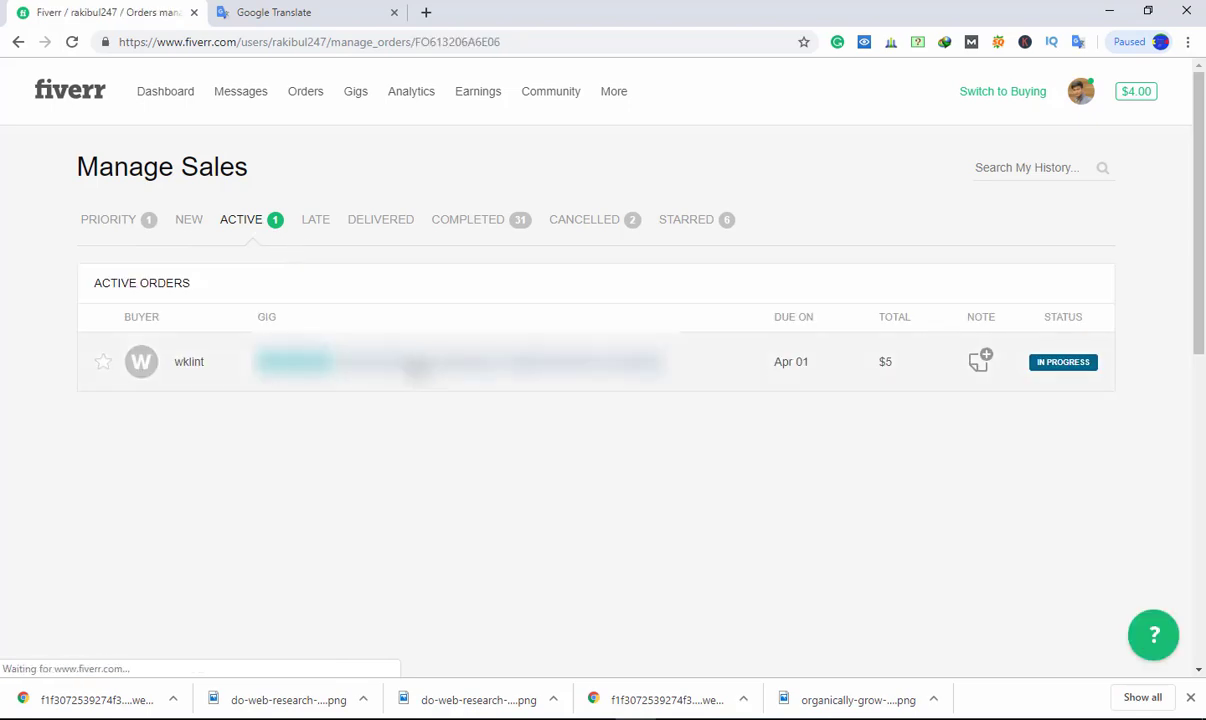
Review the order's details, countdown and activity, and return to the seller dashboard
scroll(416, 364, down, 3)
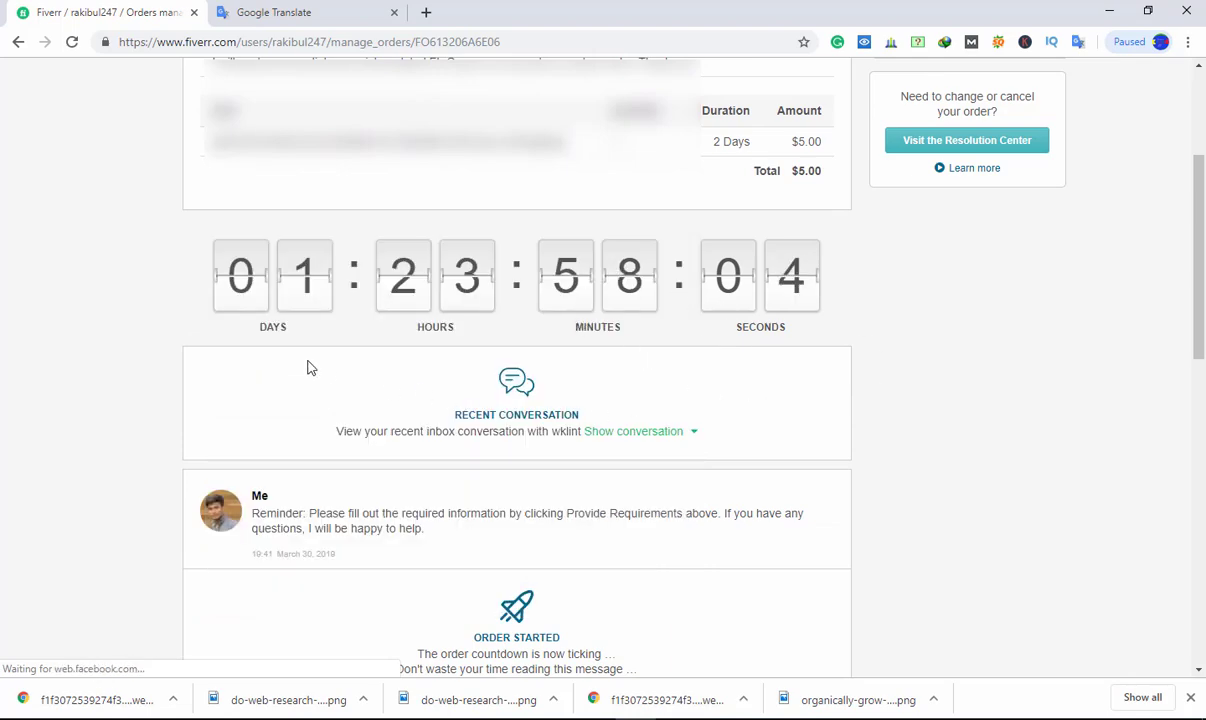
scroll(498, 409, down, 2)
scroll(326, 310, up, 3)
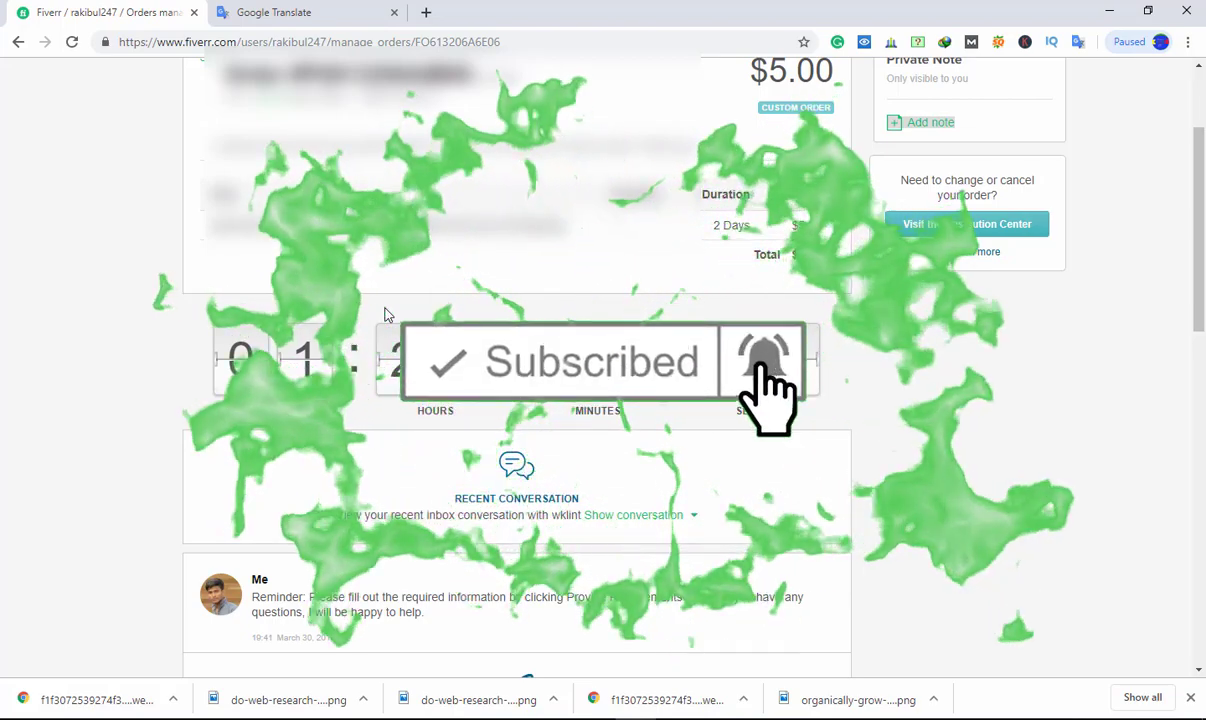
scroll(388, 315, up, 2)
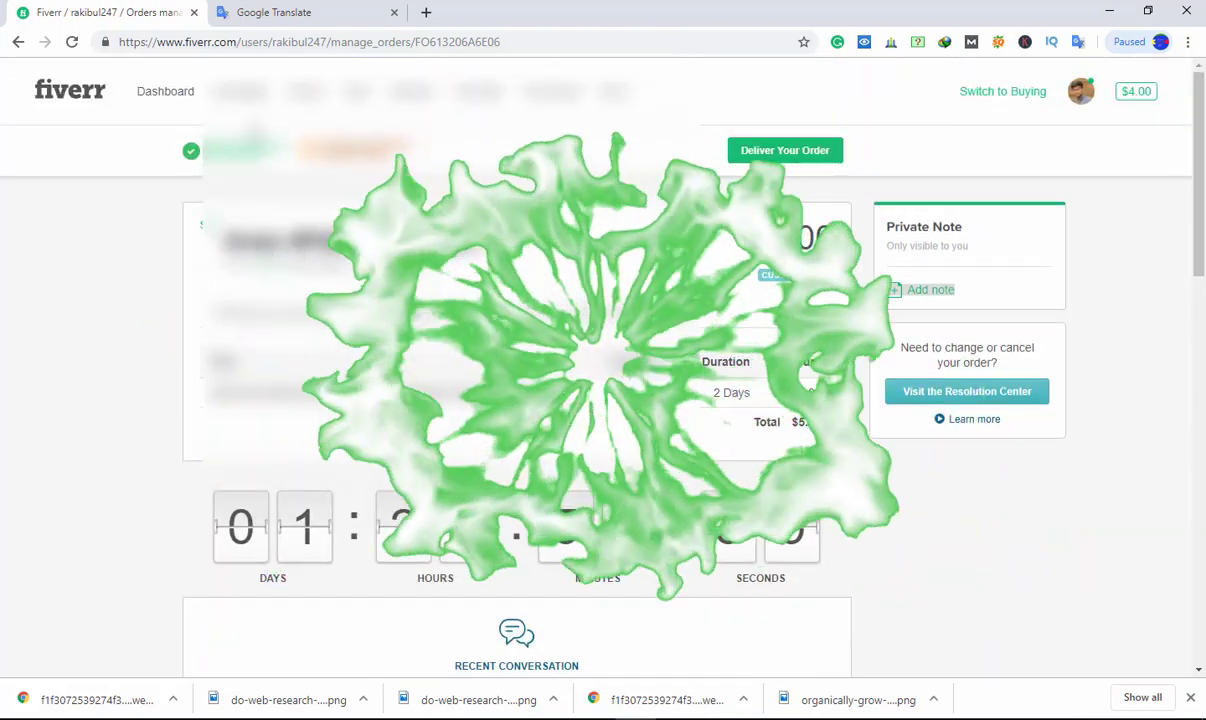
click(162, 98)
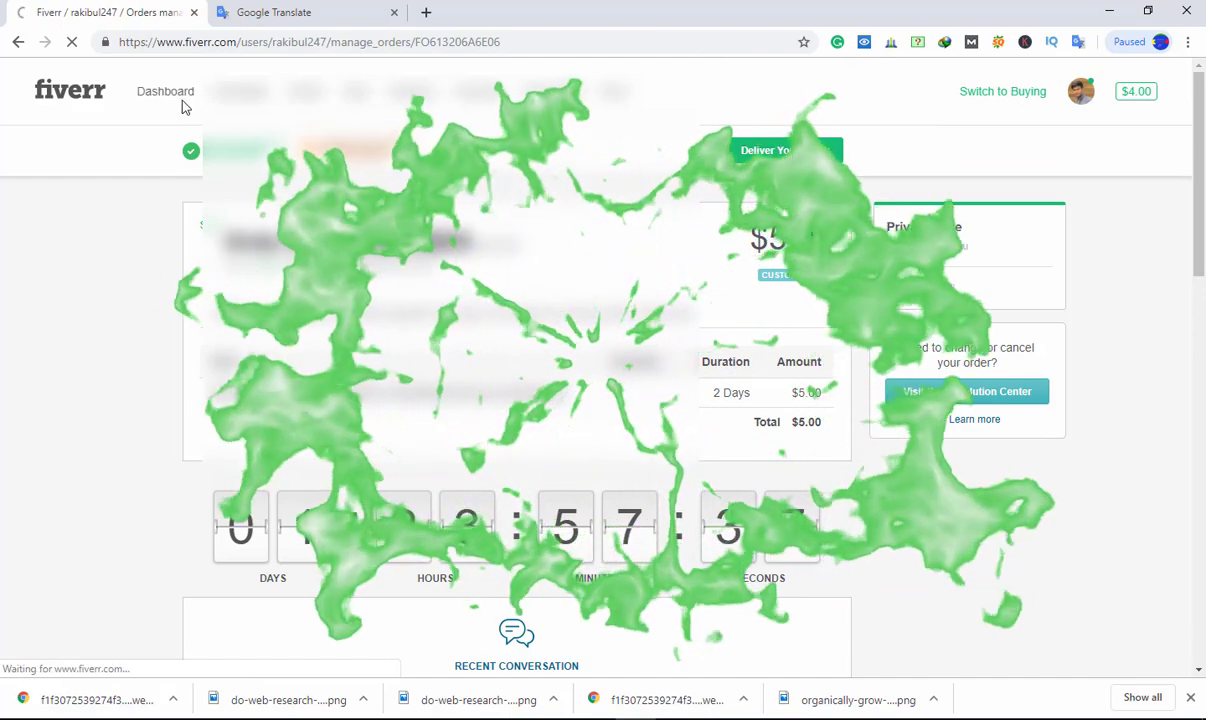